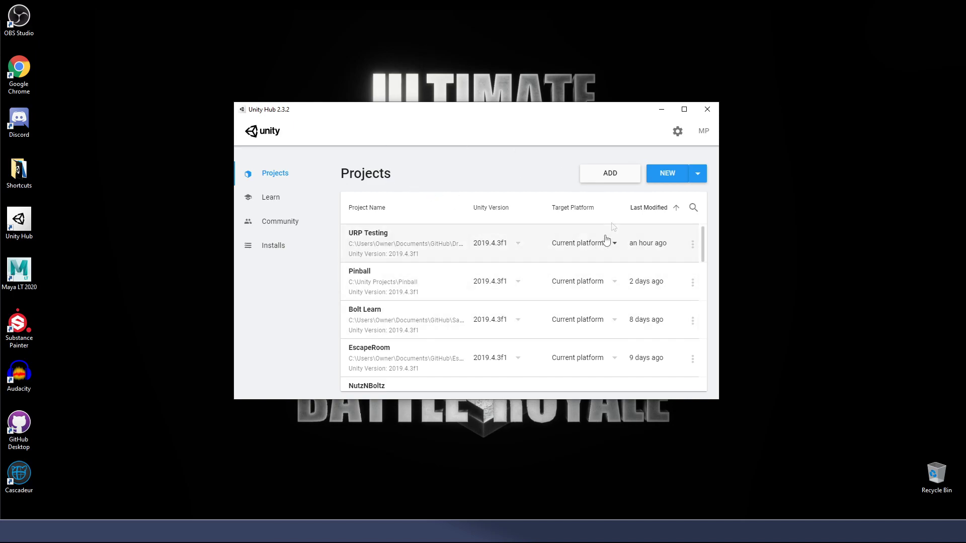
- Show the installed editors and check the LTS label on version 2019.4.3f1
click(274, 246)
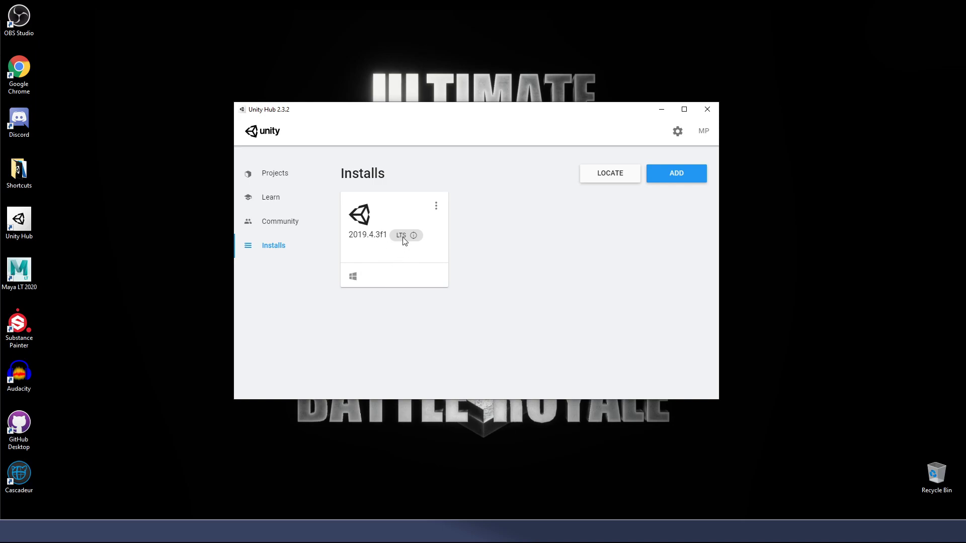
mouse_move(412, 243)
mouse_move(411, 243)
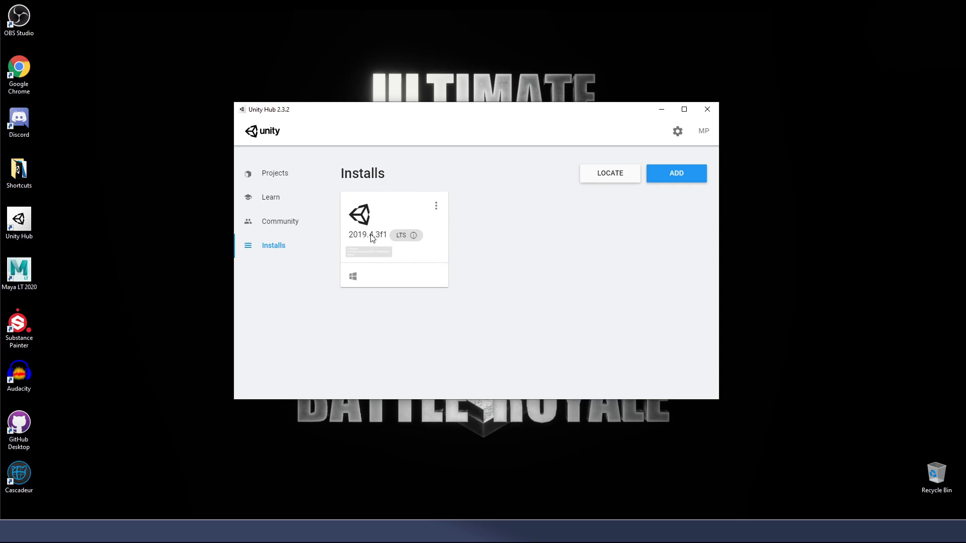
- Open the Unity download archive web page from the Add Unity Version dialog
click(671, 177)
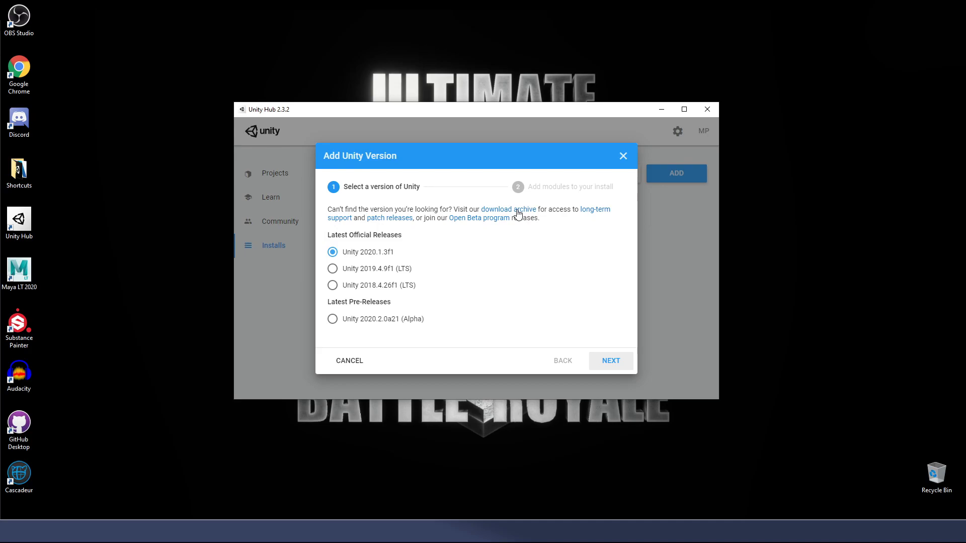
click(517, 211)
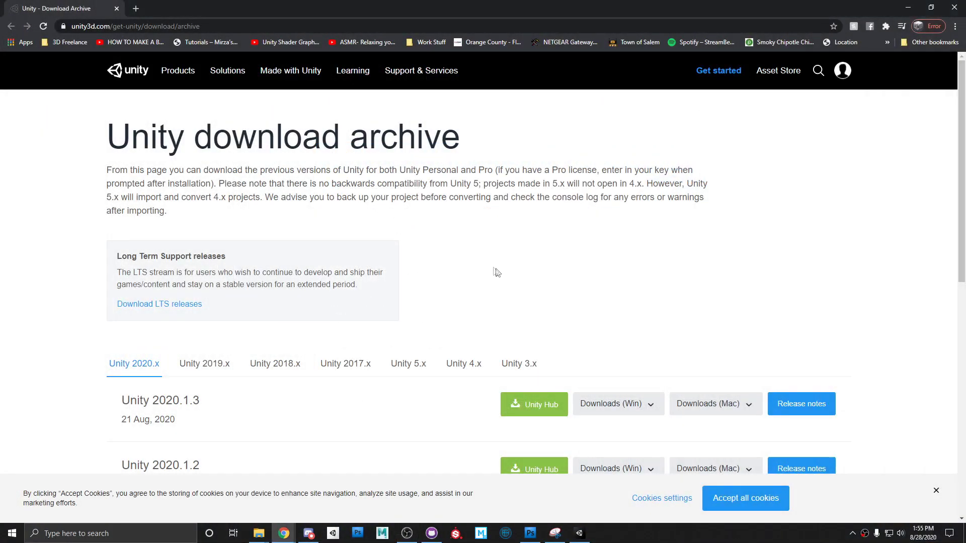
mouse_move(234, 61)
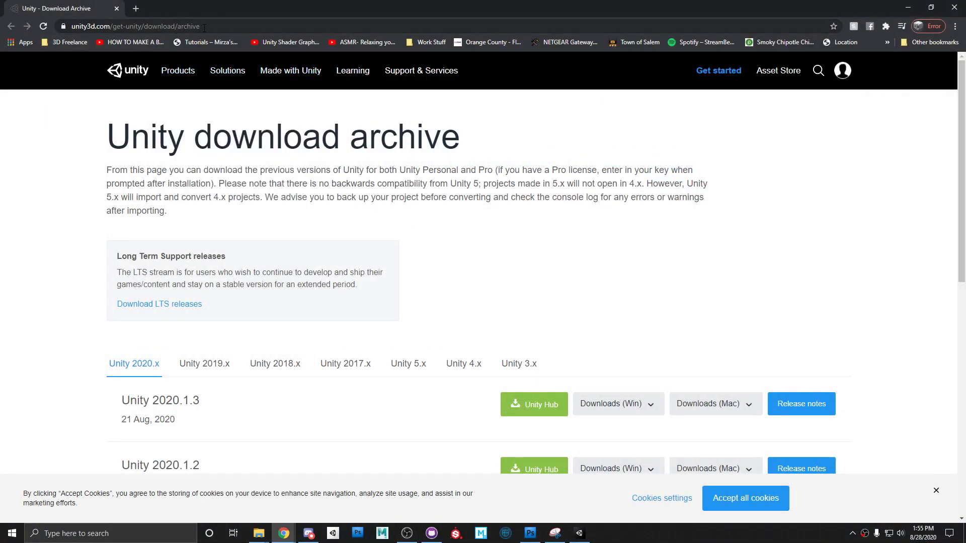
- Browse the Unity 2019.x releases in the download archive, then return to Unity Hub
scroll(476, 257, down, 3)
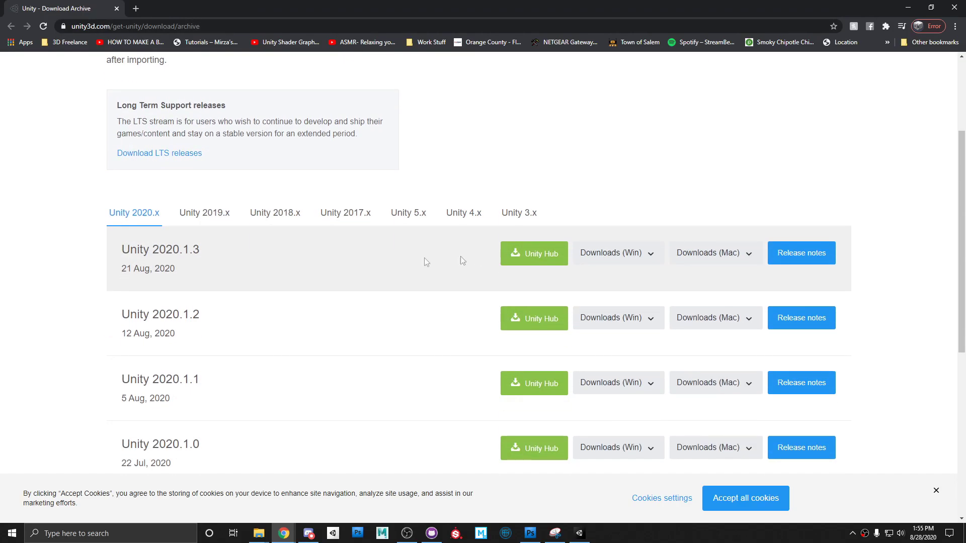
click(217, 212)
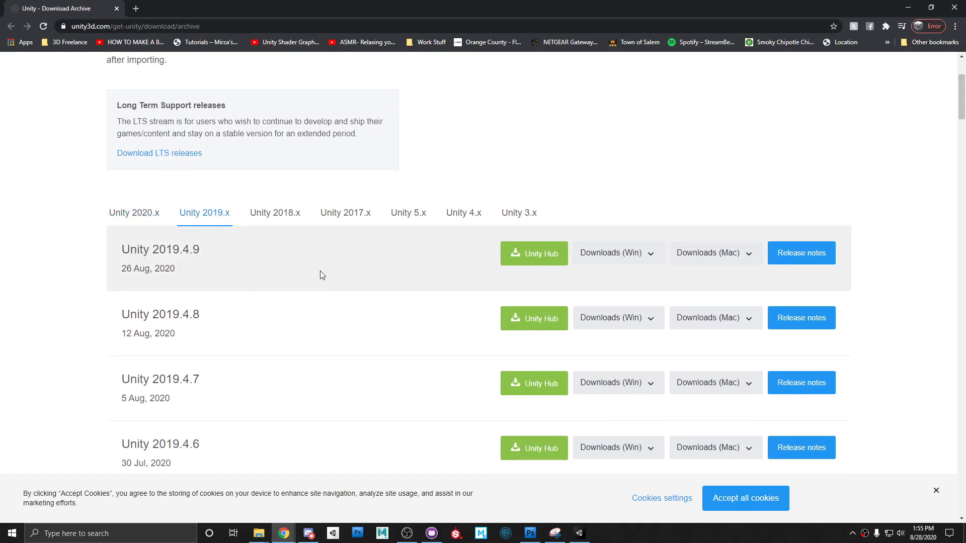
scroll(322, 276, down, 6)
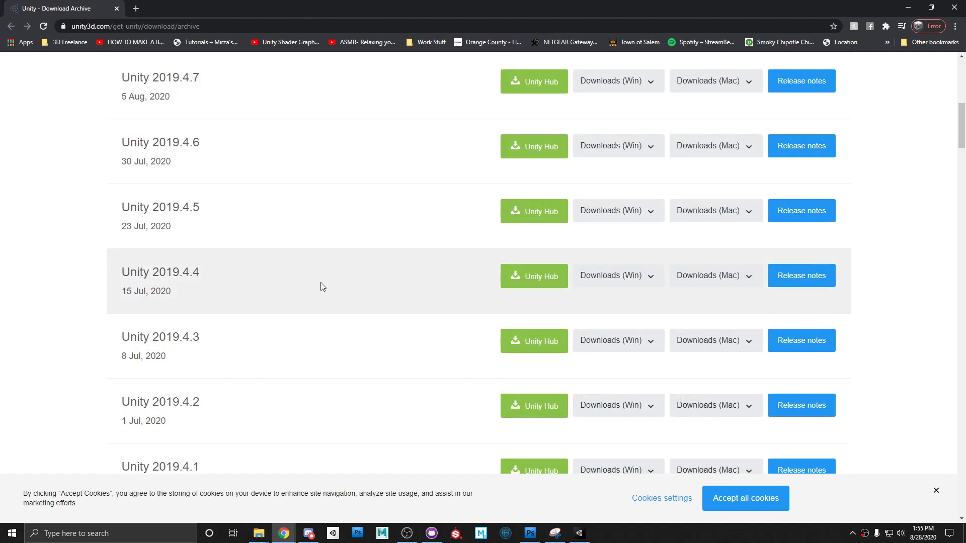
scroll(323, 286, down, 1)
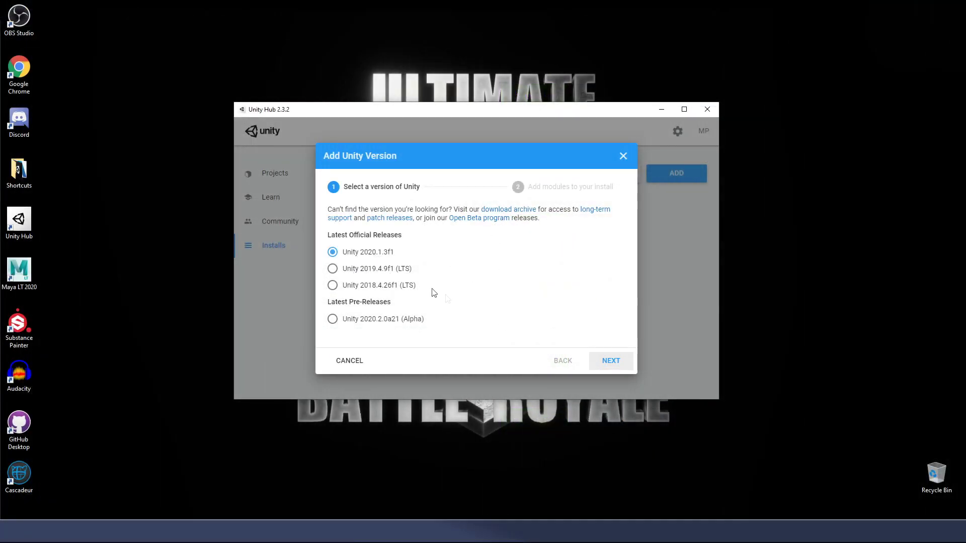
- Pick Unity 2019.4.9f1 (LTS), then cancel the dialog without installing anything
click(333, 269)
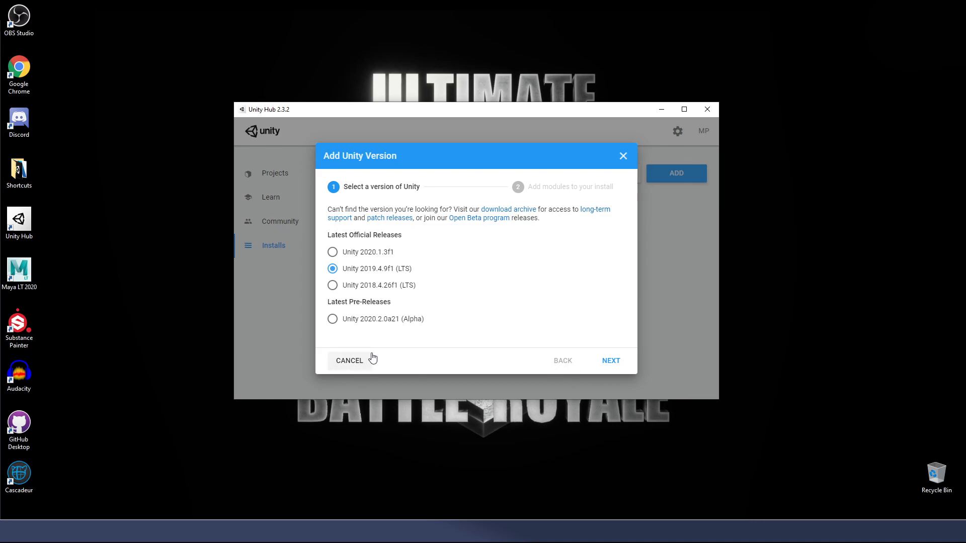
click(351, 363)
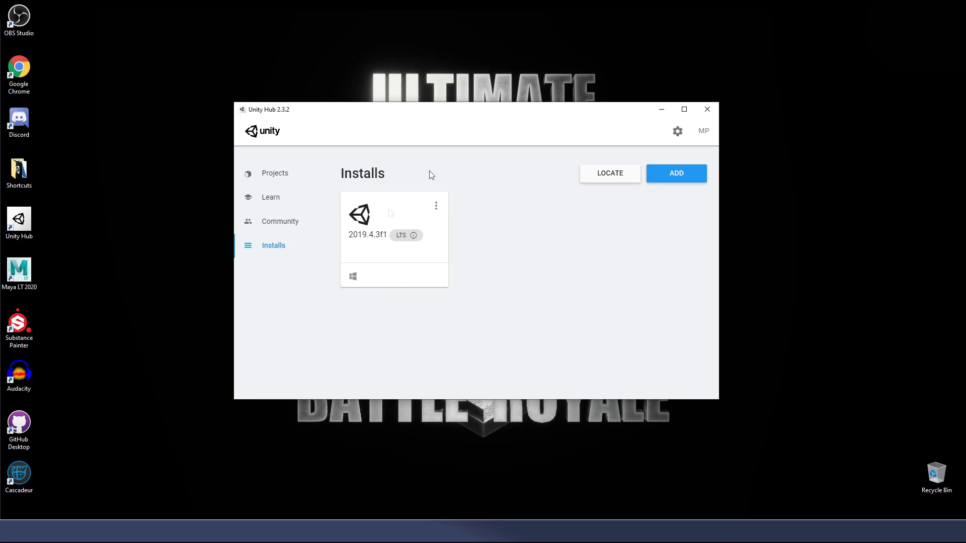
- Start a new 3D project named 'Ultimate Battle Royale Tutorial Series' from the Projects page
click(267, 176)
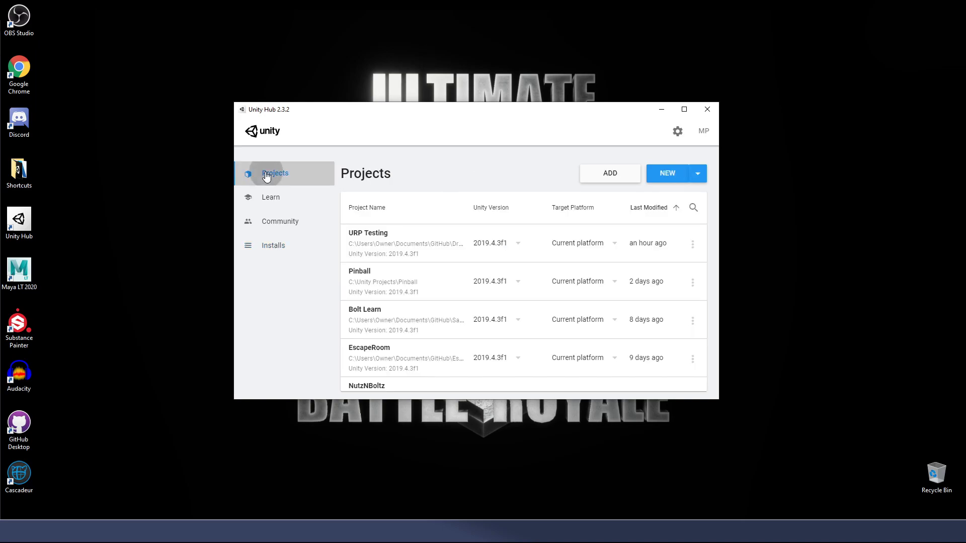
click(673, 173)
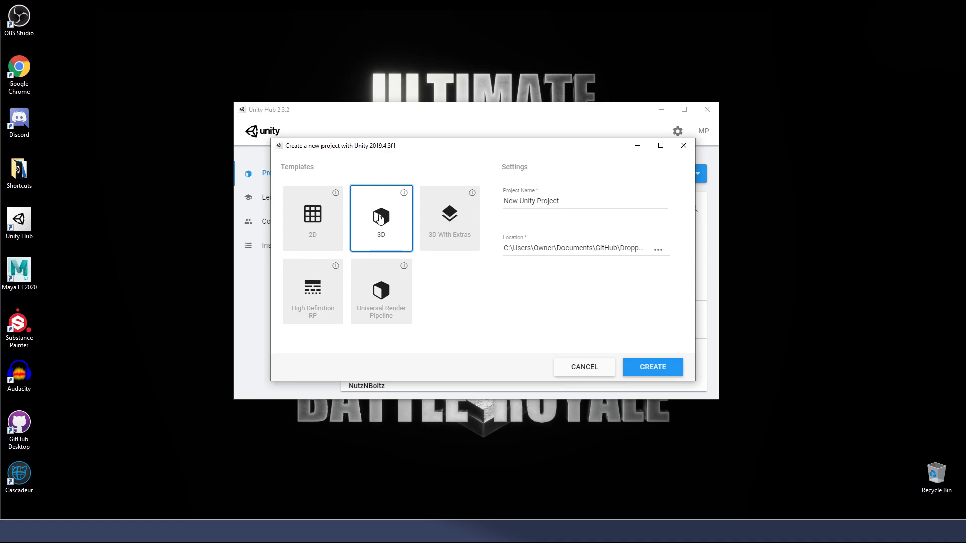
drag(571, 200, 487, 208)
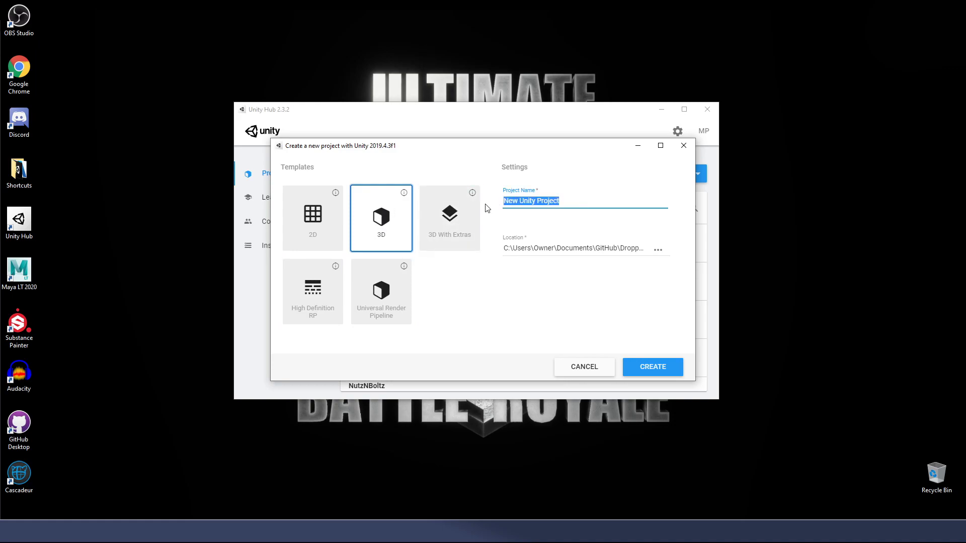
text(Ultimate Battle Royale)
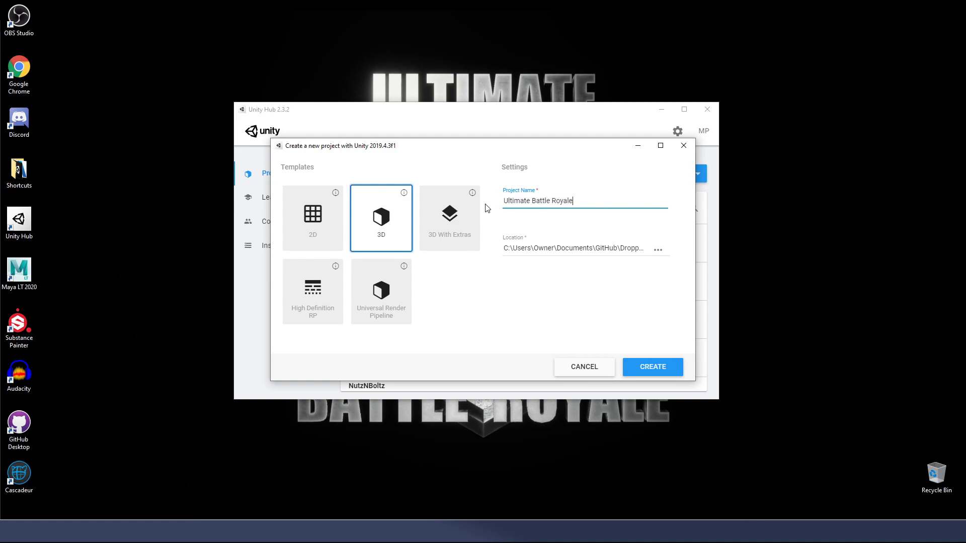
text( Tutorial Series Offical)
key(BackSpace)
key(BackSpace)
key(BackSpace)
key(BackSpace)
key(BackSpace)
key(BackSpace)
key(BackSpace)
triple_click(564, 194)
click(564, 194)
- Set the project location to C:\Unity Projects and create the project
click(625, 248)
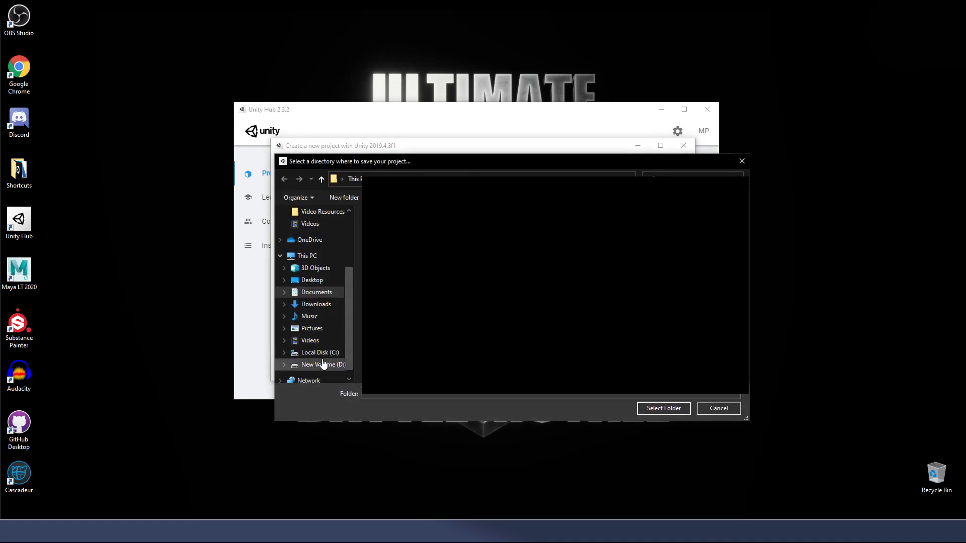
click(318, 353)
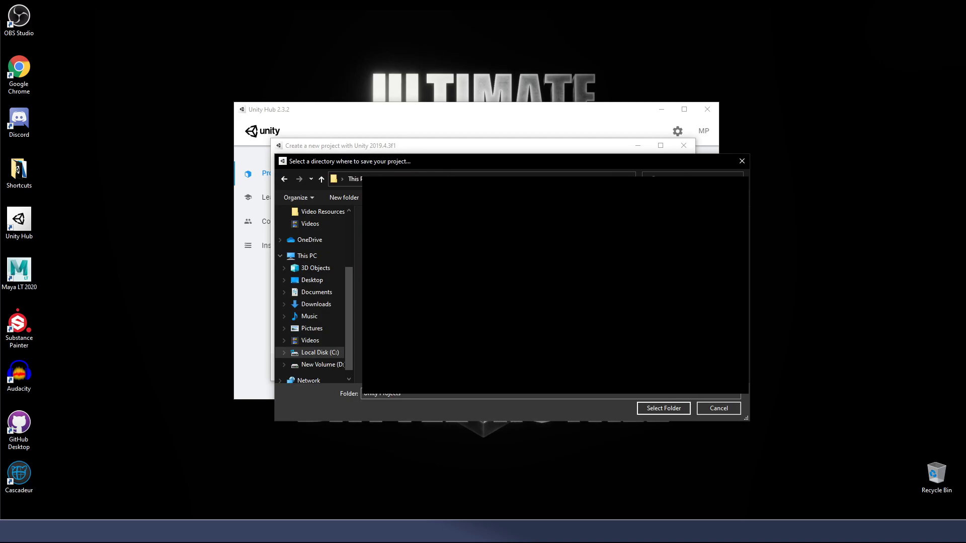
click(663, 408)
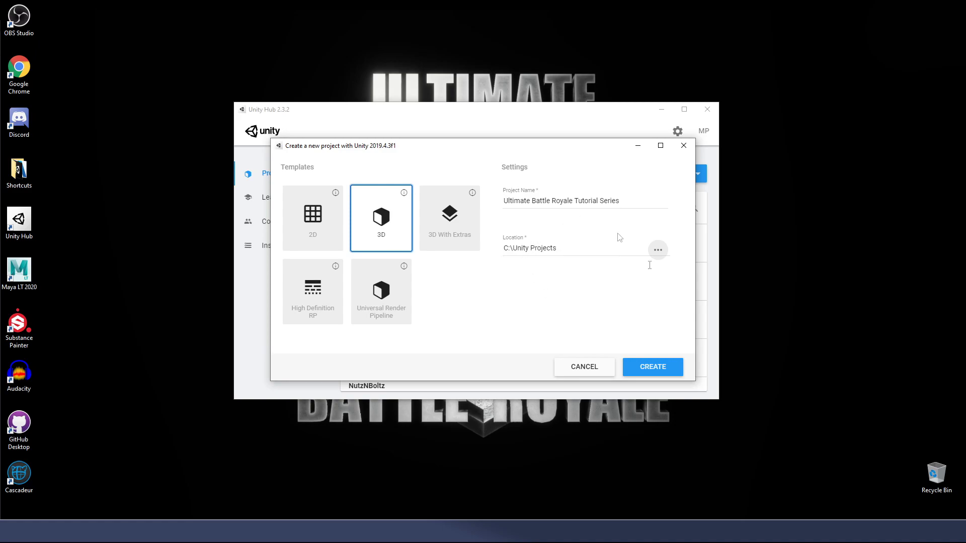
click(652, 367)
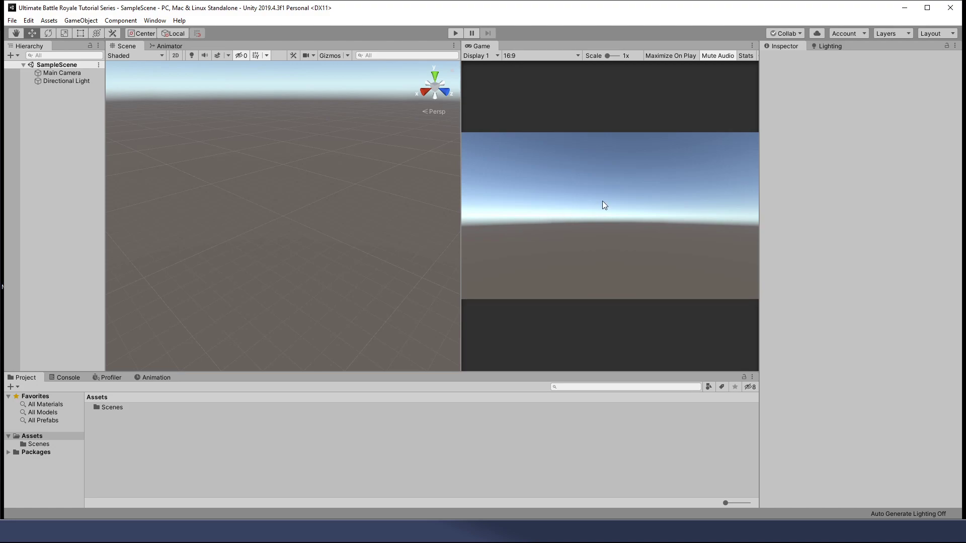
- Narrow the Inspector and shrink the bottom Console panel to enlarge the scene views
click(55, 73)
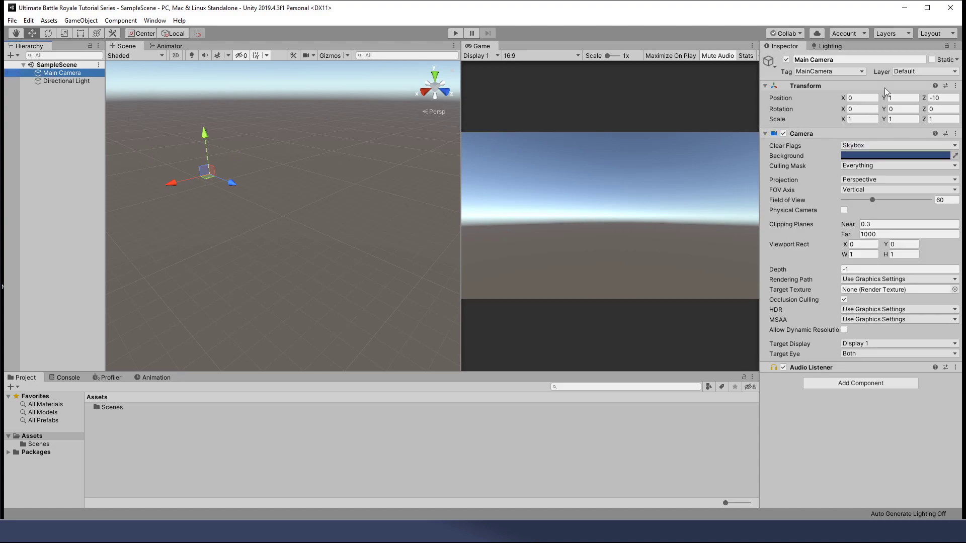
click(760, 98)
drag(760, 99, 823, 99)
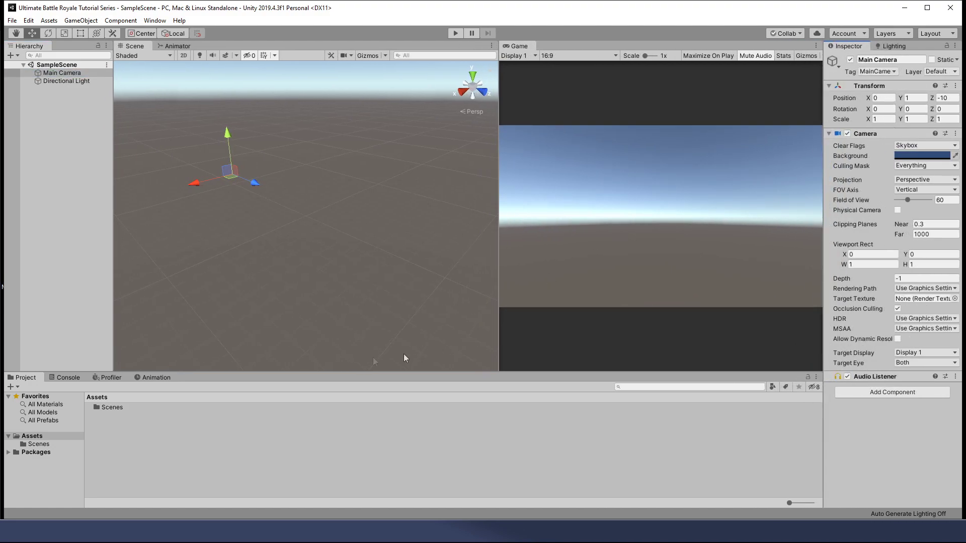
click(71, 378)
drag(207, 372, 215, 439)
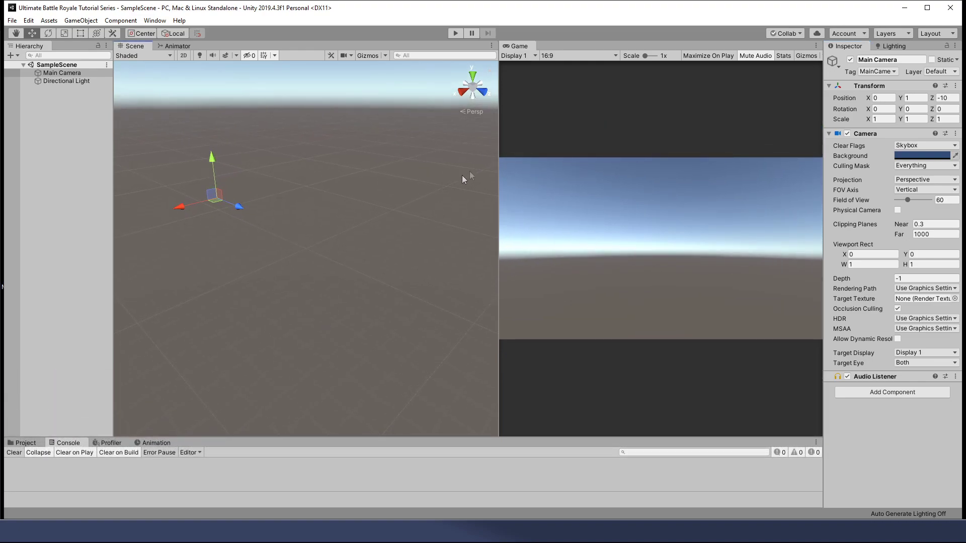
click(71, 207)
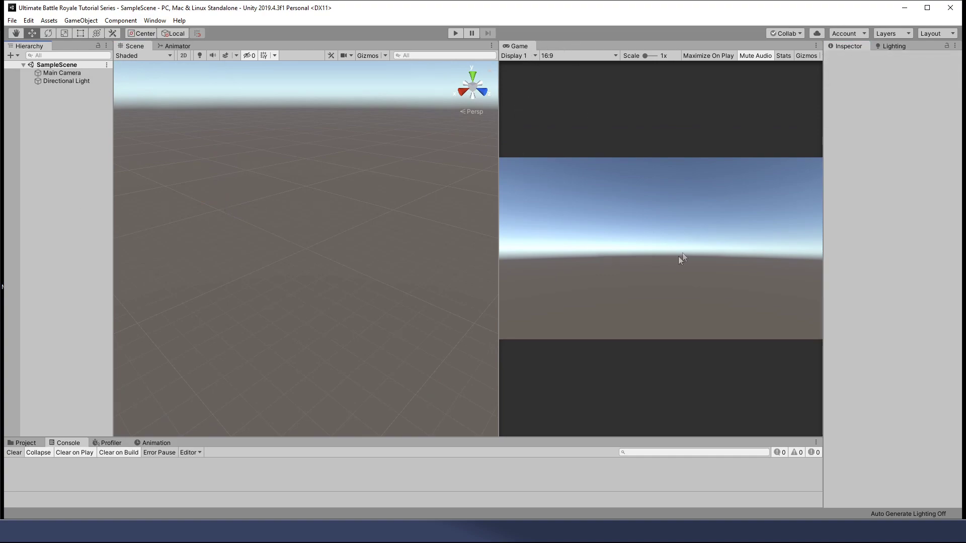
- Close the Animator tab and widen the Game view beside the Scene view
right_click(170, 47)
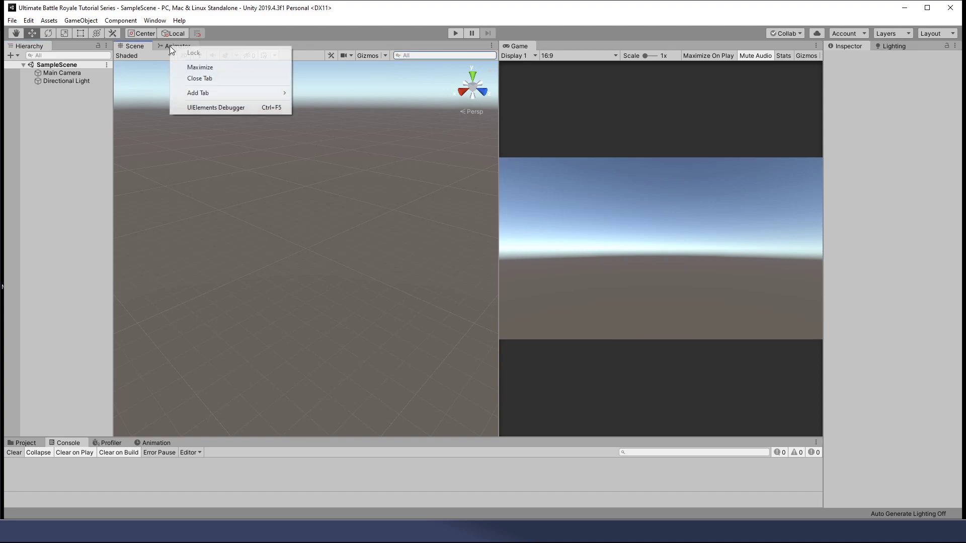
click(198, 79)
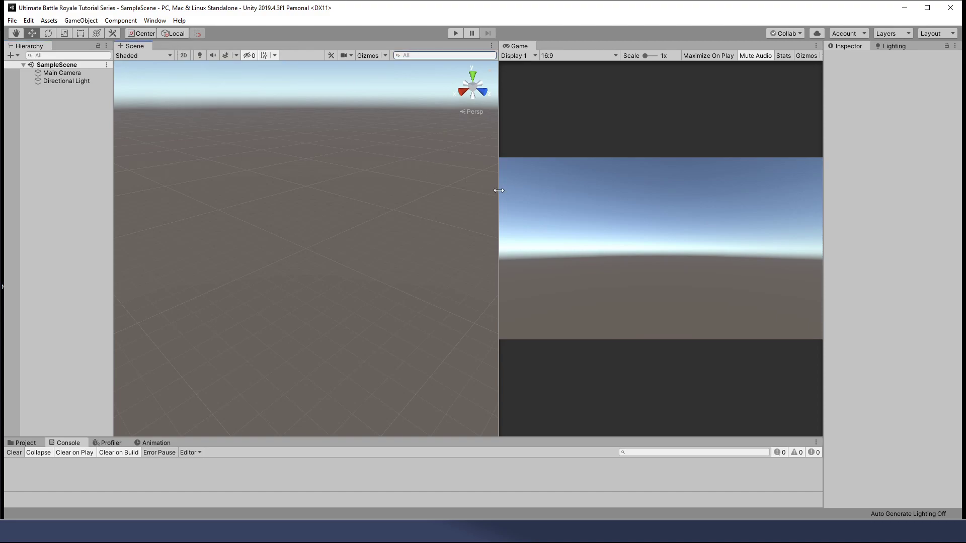
drag(502, 189, 339, 214)
- Add a 3D Cube to SampleScene from the Hierarchy context menu
right_click(53, 147)
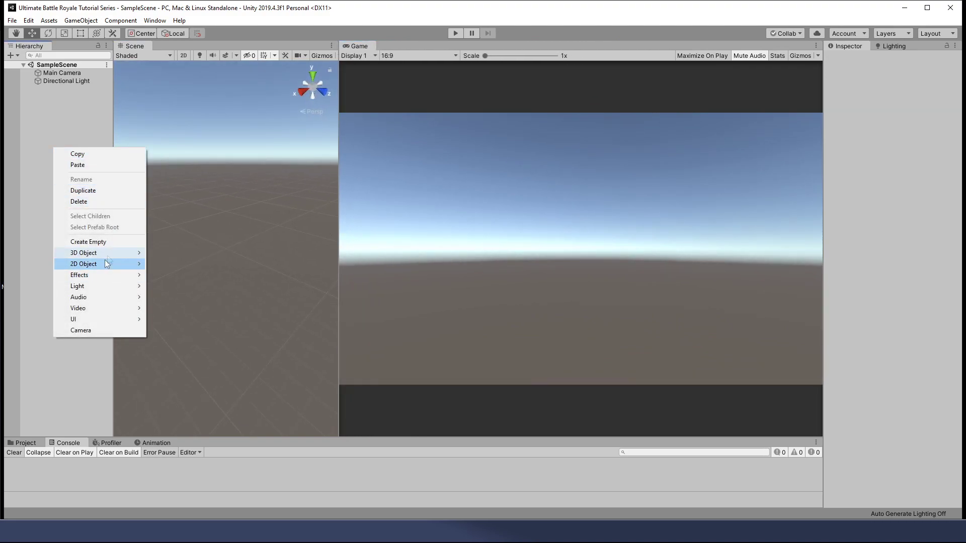
mouse_move(88, 253)
click(166, 252)
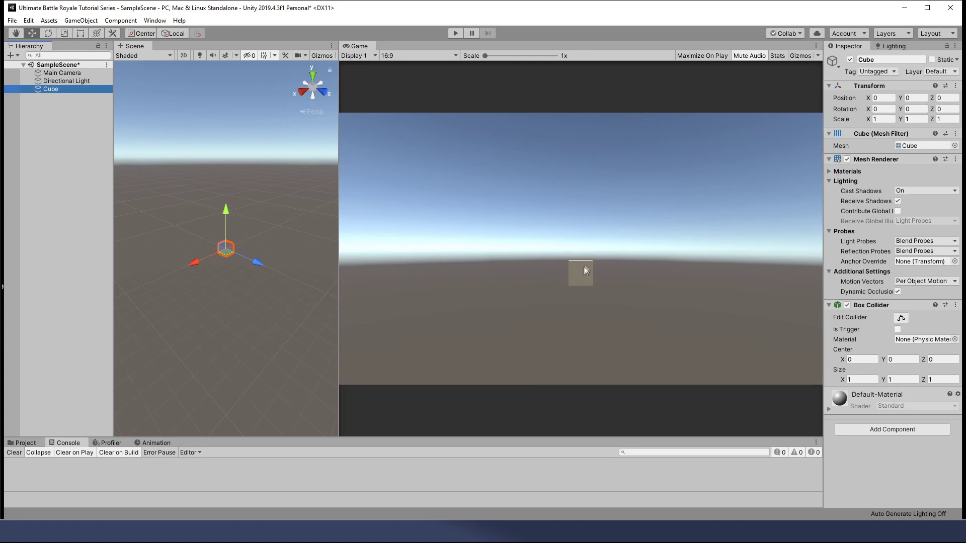
right_drag(275, 303, 598, 266)
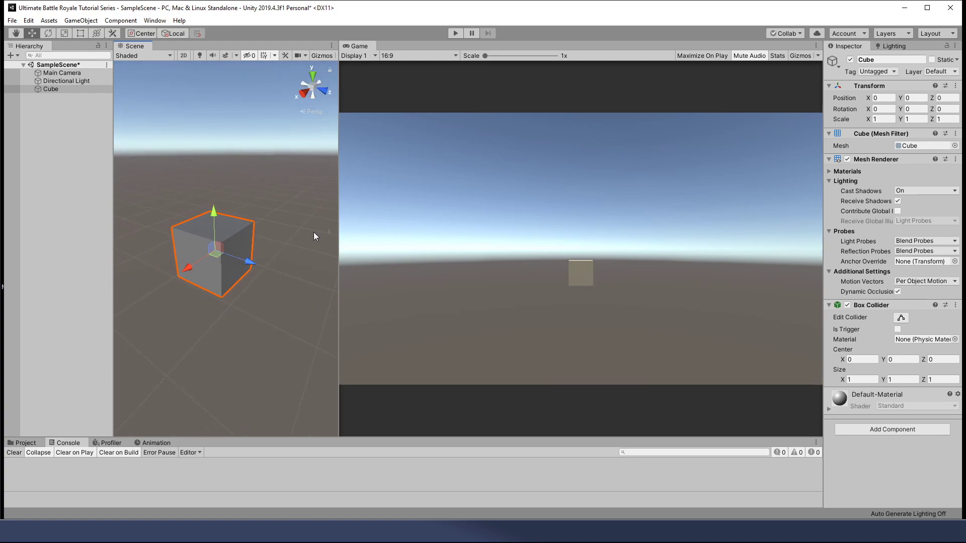
- Dock the Game view beside the Scene view and widen it to fill most of the workspace
drag(358, 47, 183, 48)
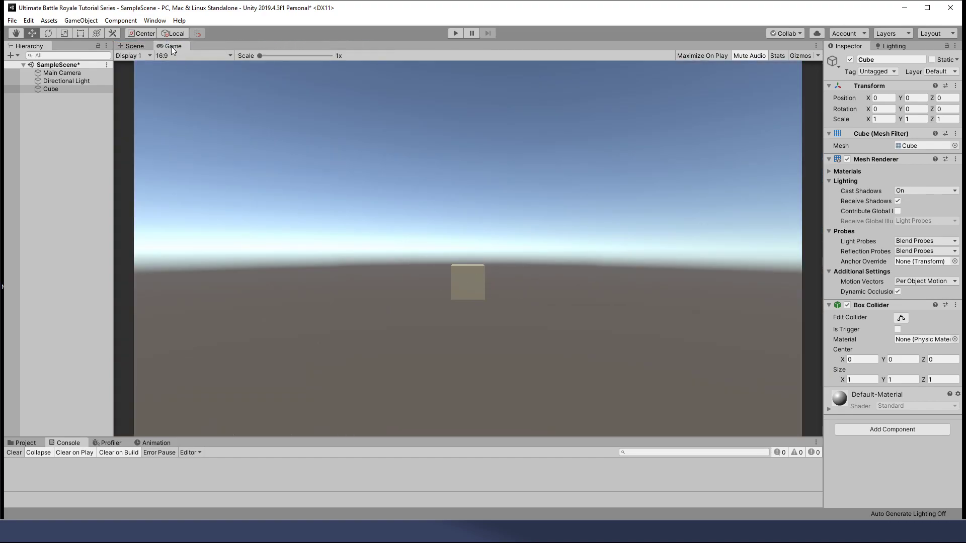
drag(171, 46, 304, 126)
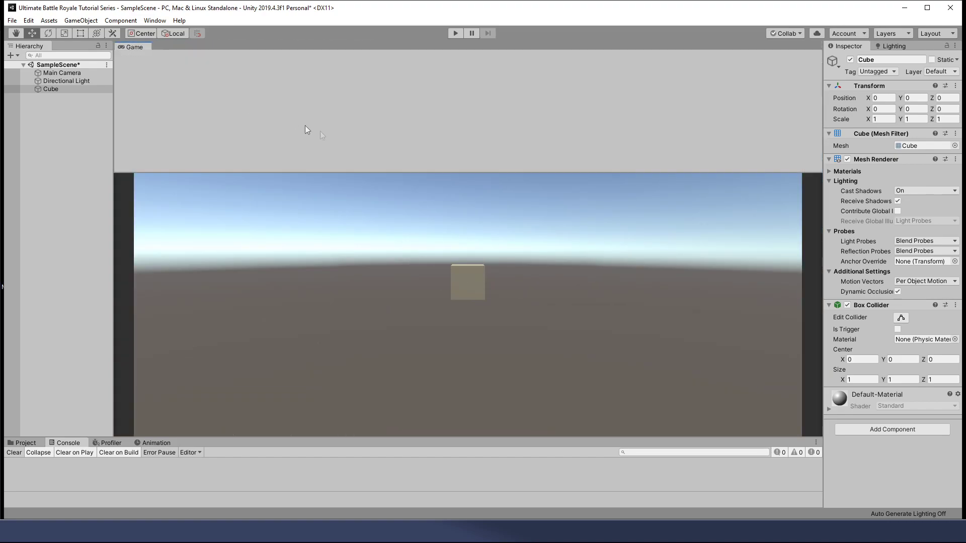
drag(491, 184, 737, 242)
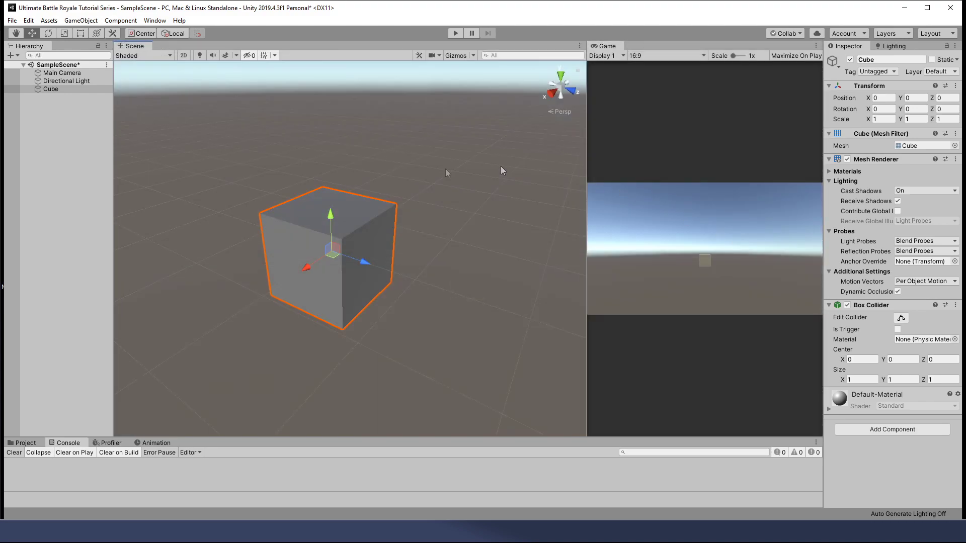
drag(588, 156, 413, 162)
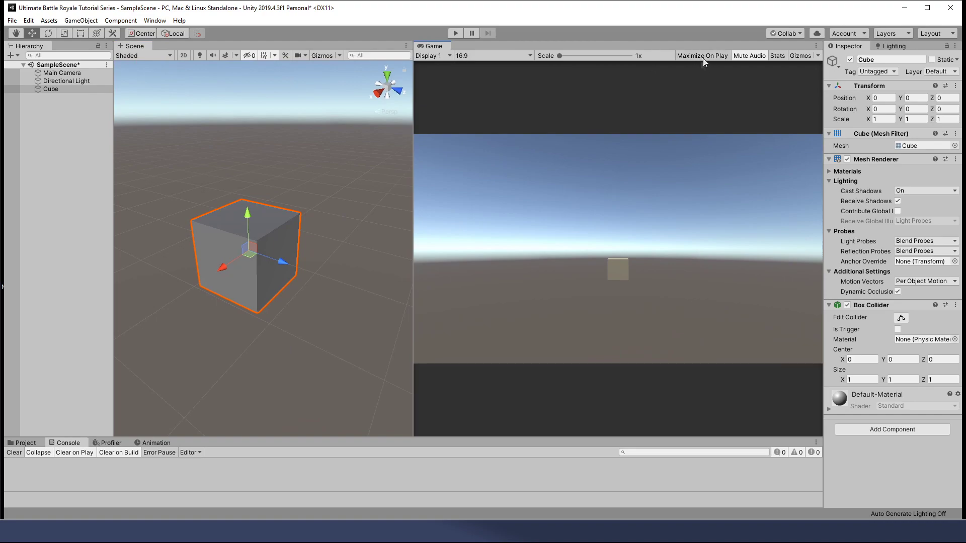
drag(413, 119, 207, 140)
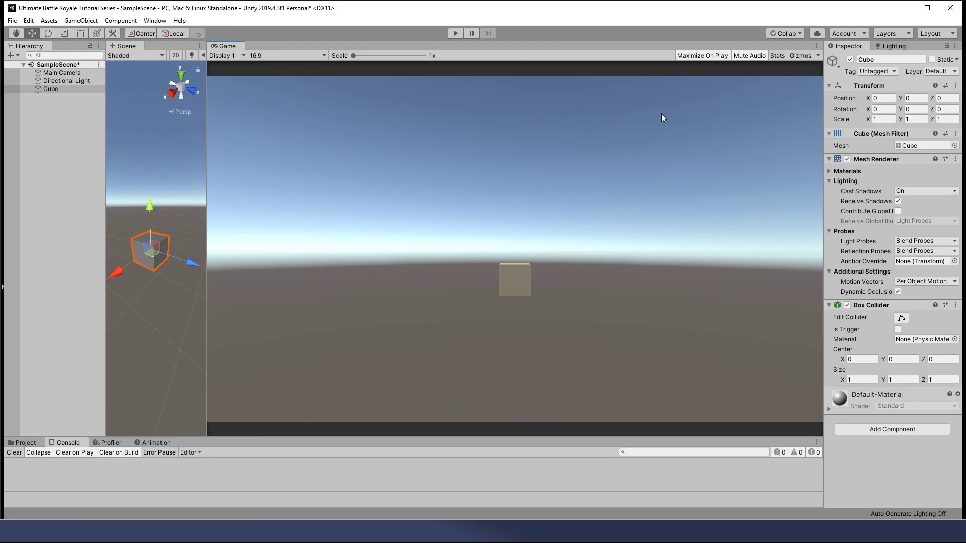
click(455, 33)
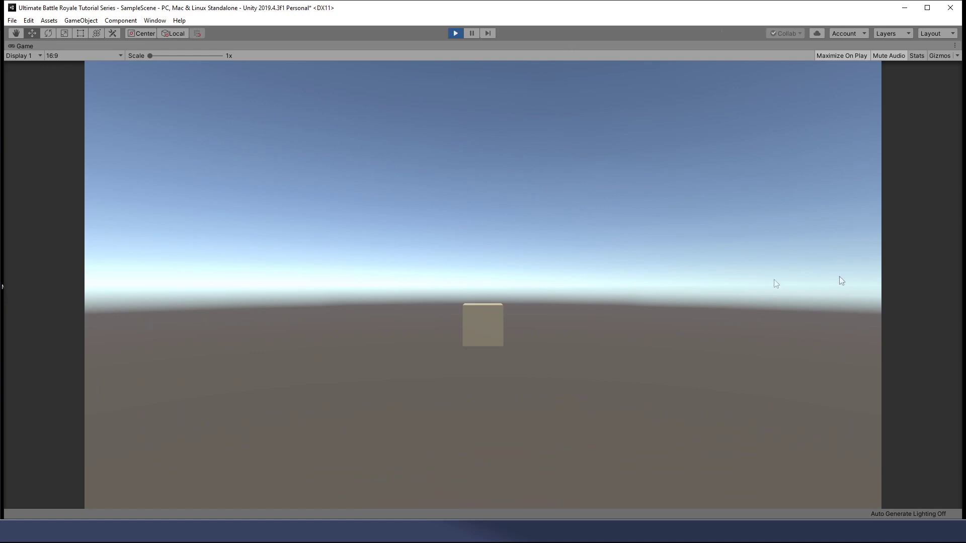
click(455, 33)
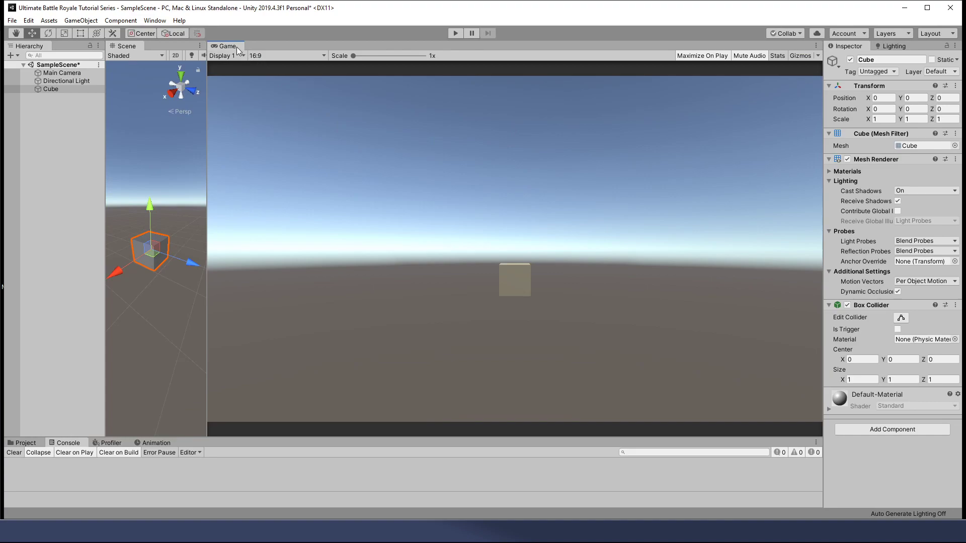
right_click(237, 47)
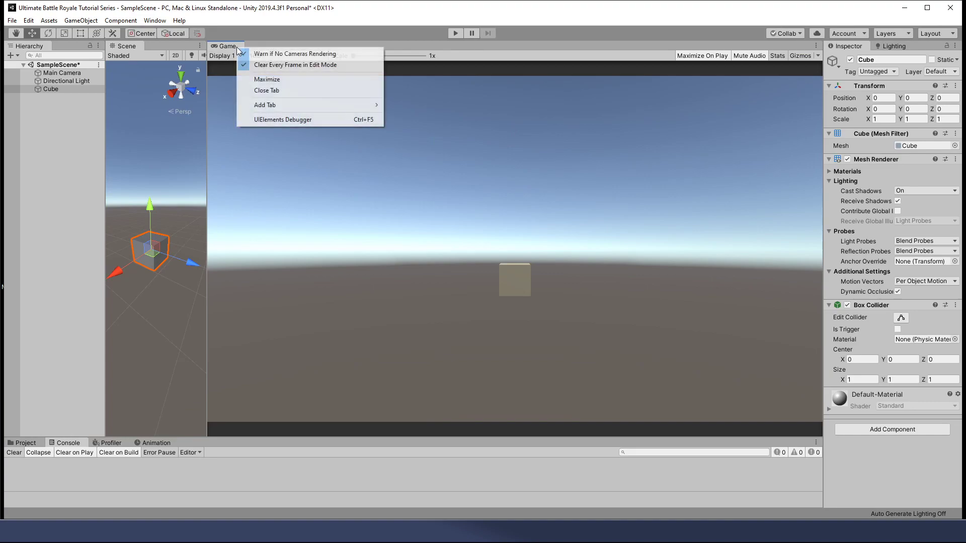
click(260, 79)
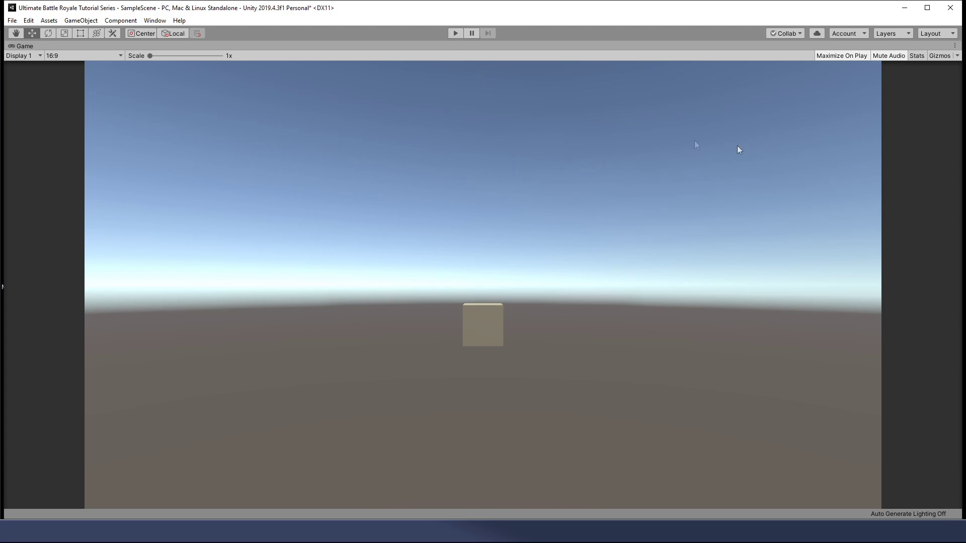
right_click(40, 45)
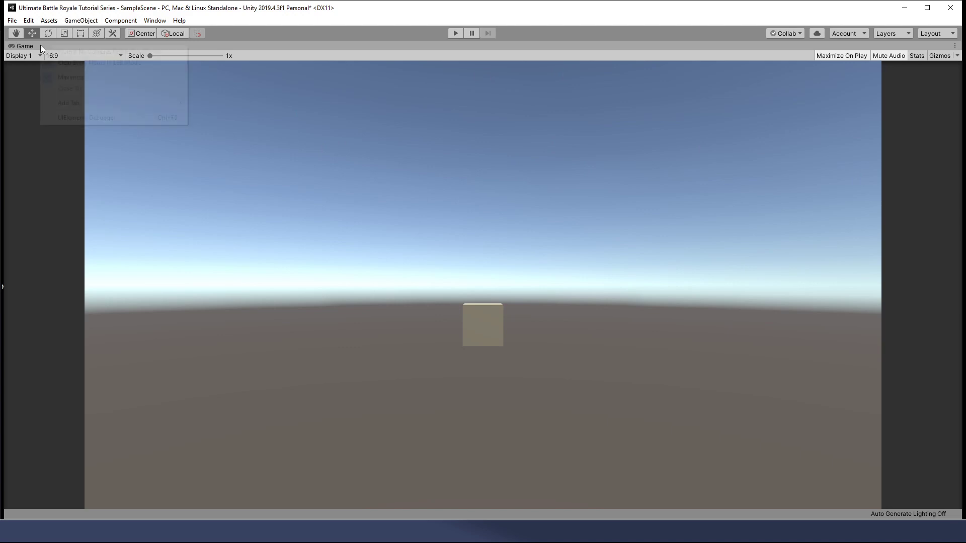
click(74, 78)
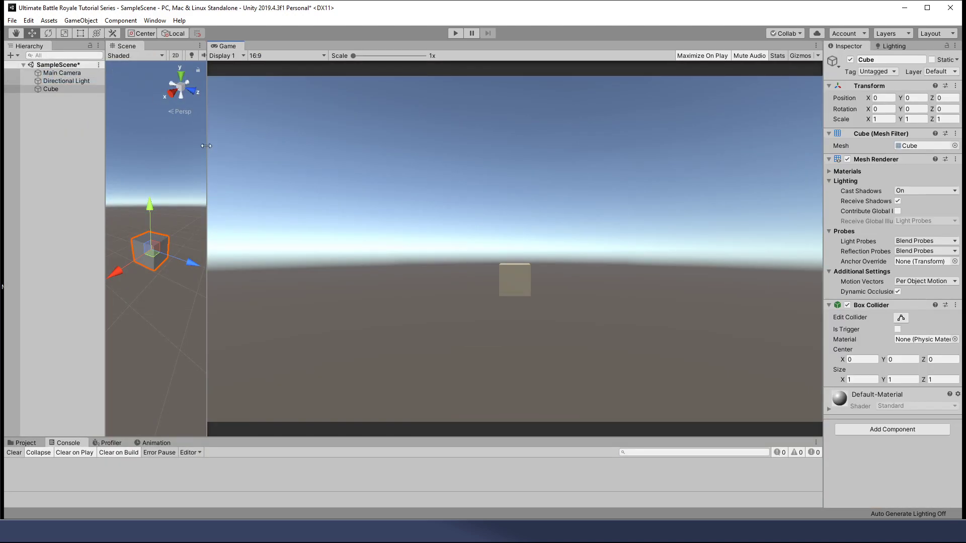
drag(206, 146, 397, 151)
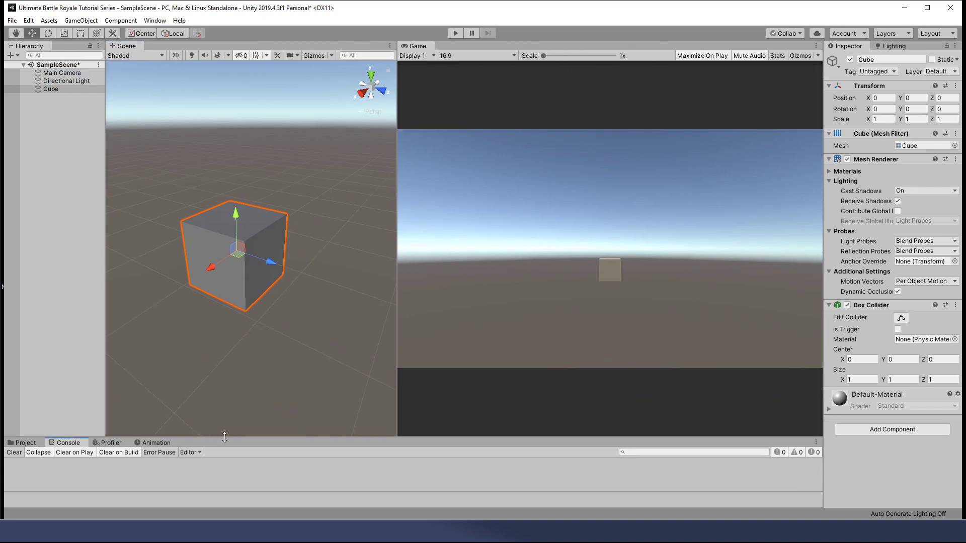
- Enlarge the Console panel and dock it as a tab beside the Project panel
drag(198, 437, 152, 292)
click(28, 297)
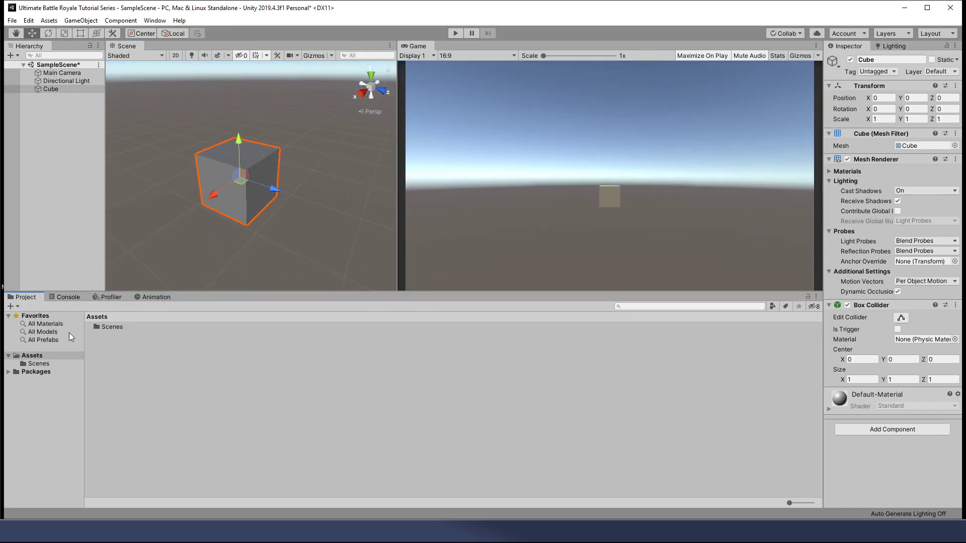
click(65, 298)
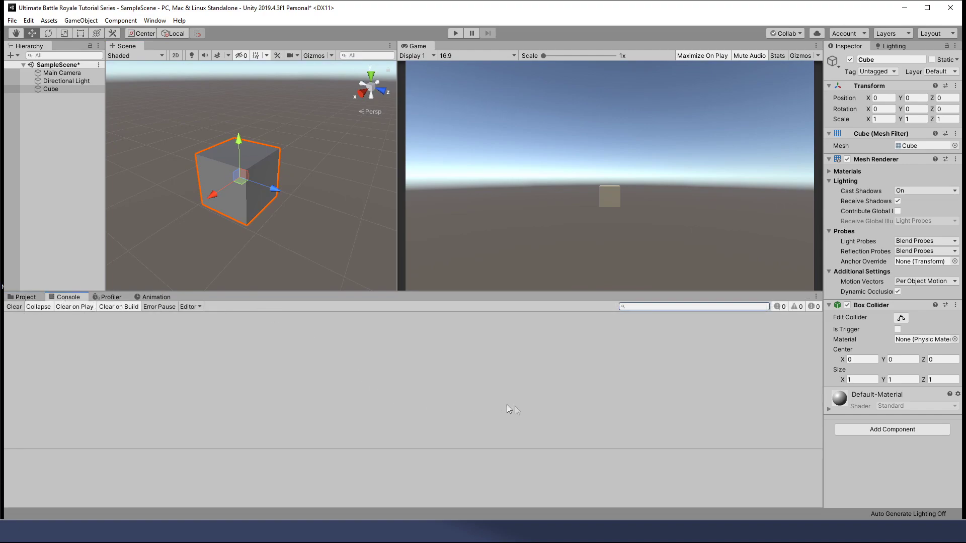
drag(60, 296, 718, 372)
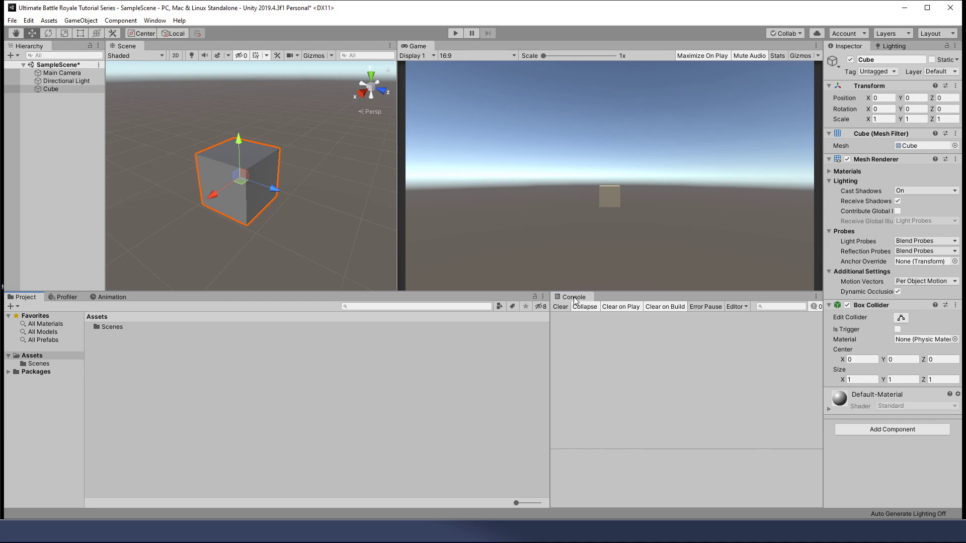
drag(575, 301, 109, 320)
- Reset the editor to the Default layout and enlarge the Scene view
click(157, 21)
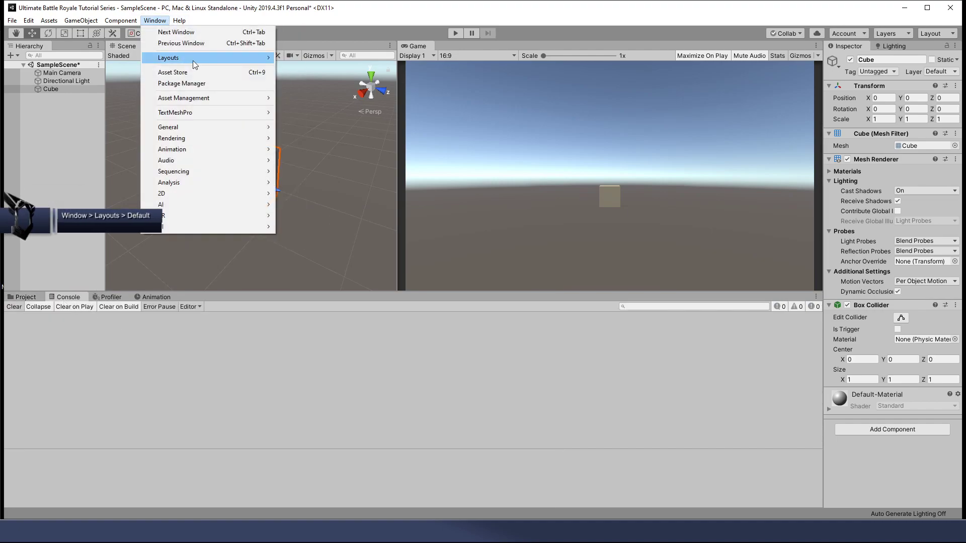
mouse_move(196, 64)
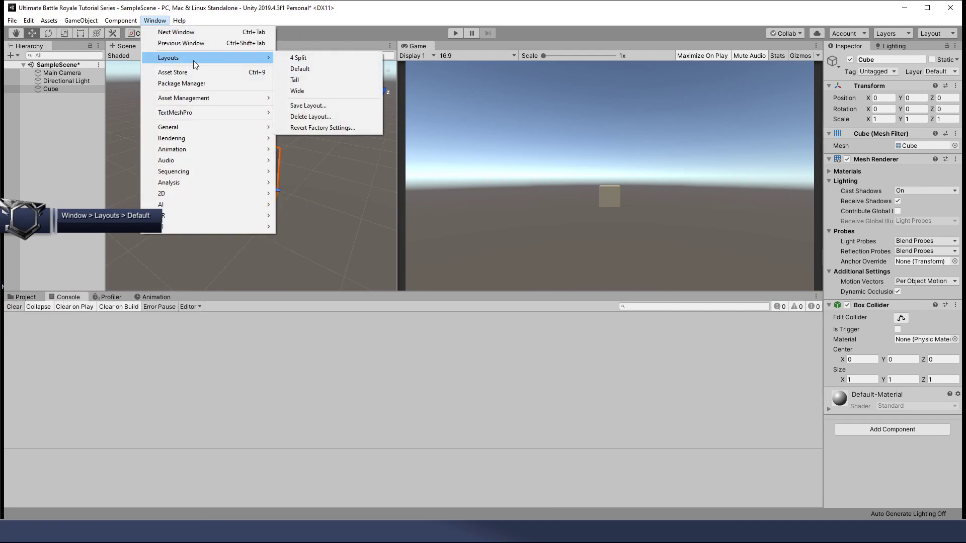
click(310, 68)
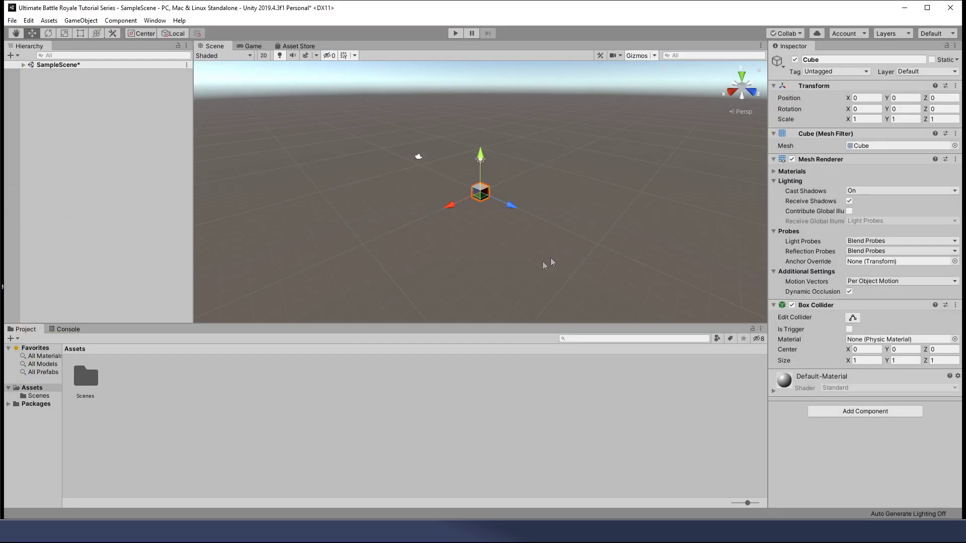
drag(415, 323, 398, 372)
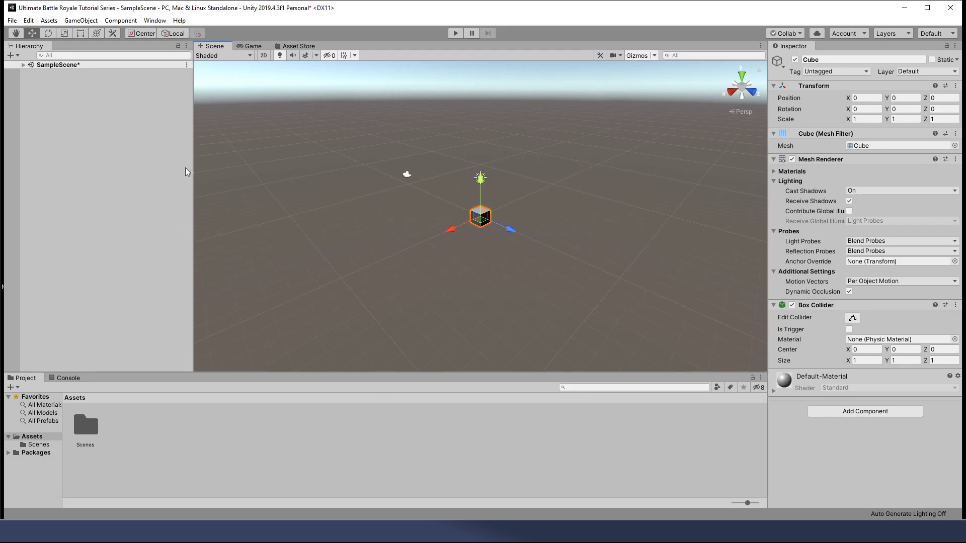
drag(192, 171, 105, 174)
- Delete the Cube from SampleScene
click(224, 248)
click(435, 217)
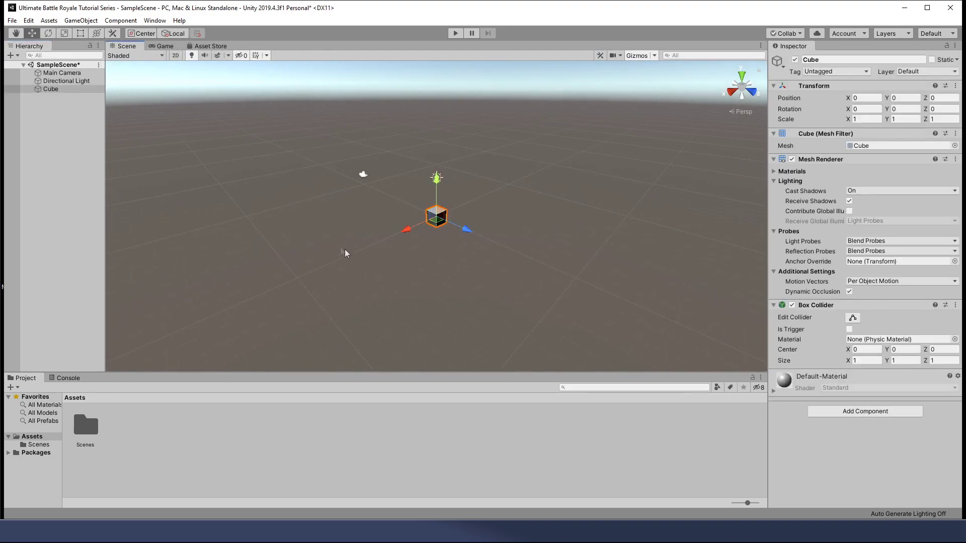
key(Delete)
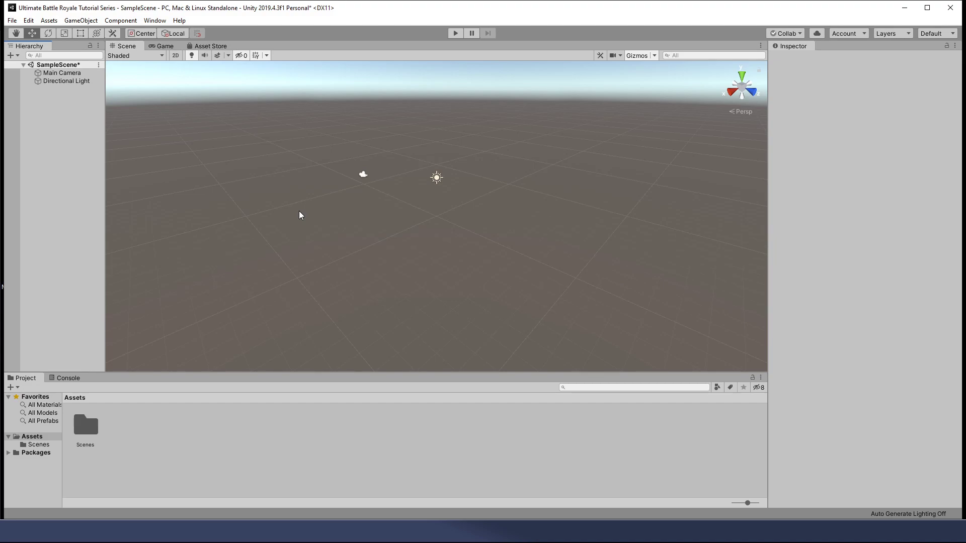
- Deselect the Assets folder so the Inspector is empty, then switch to the Folder Descriptions Explorer window
right_click(390, 451)
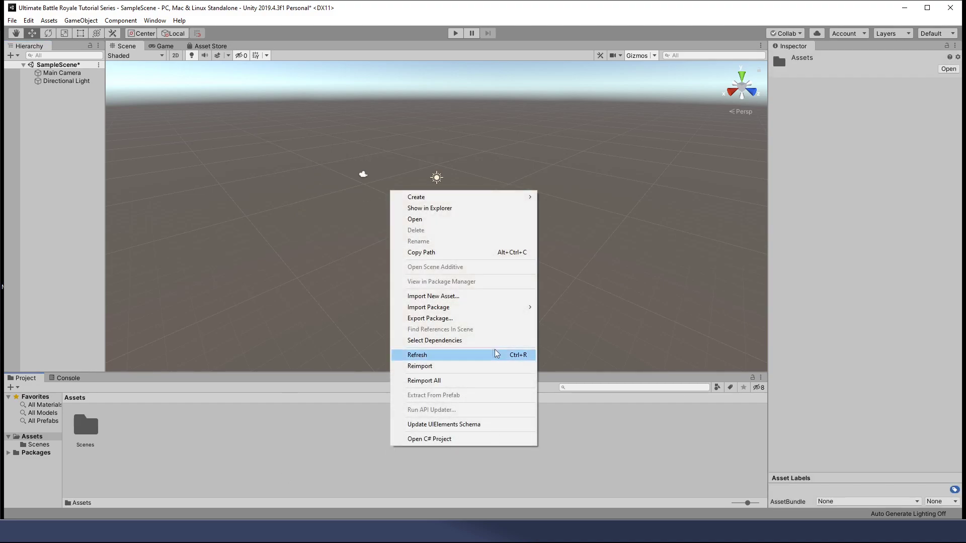
click(629, 472)
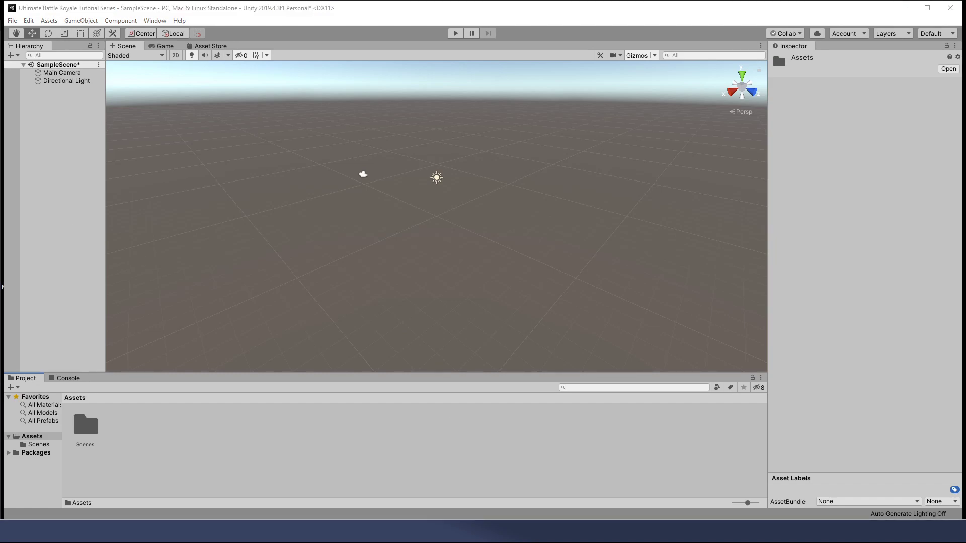
click(420, 436)
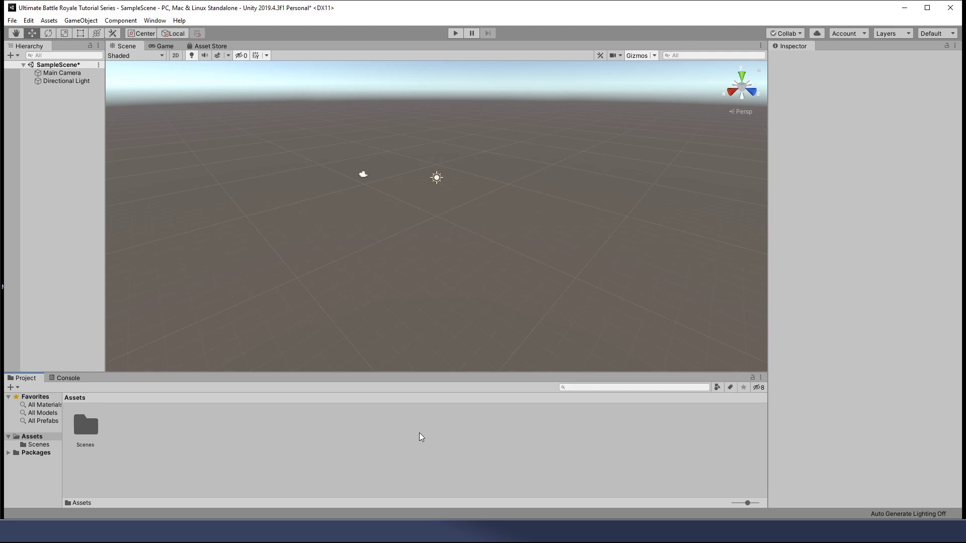
key(alt+Tab)
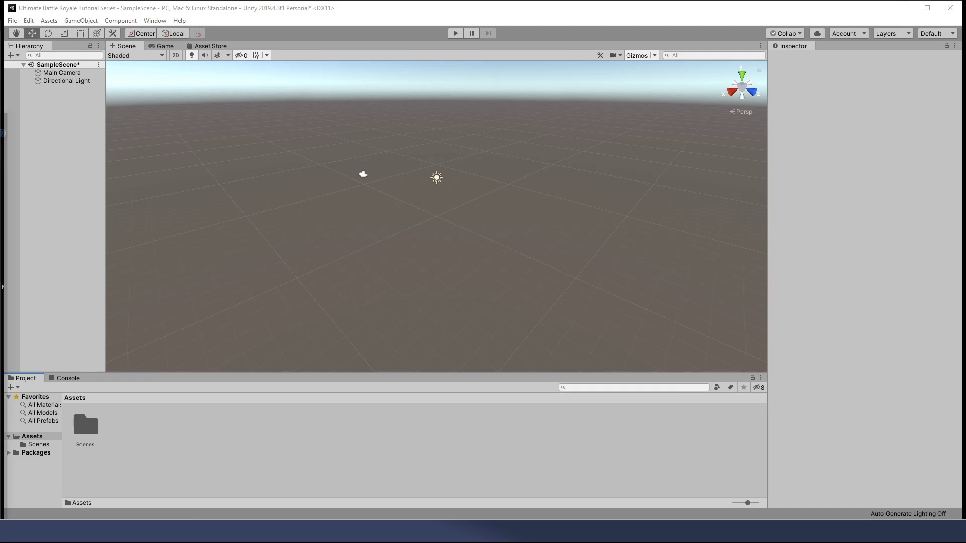
drag(536, 85, 526, 76)
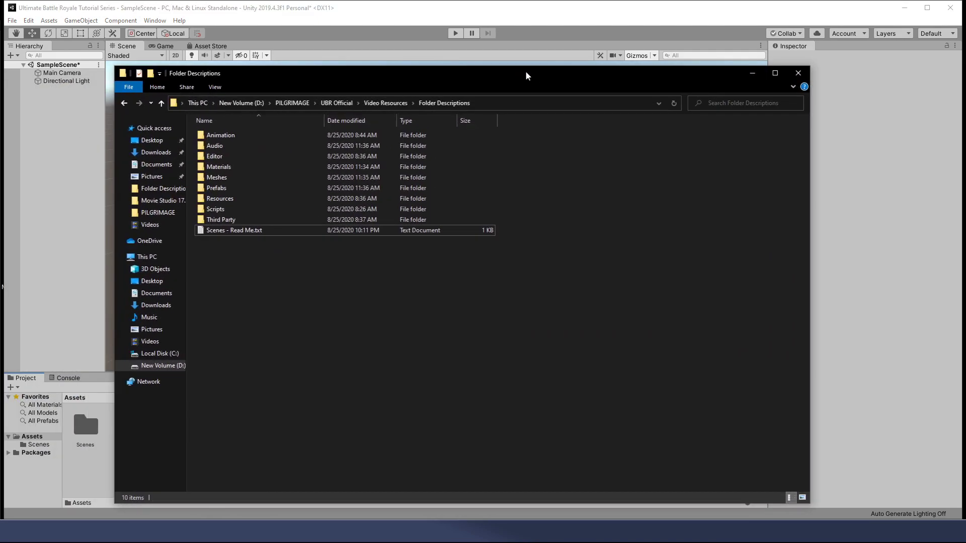
double_click(229, 233)
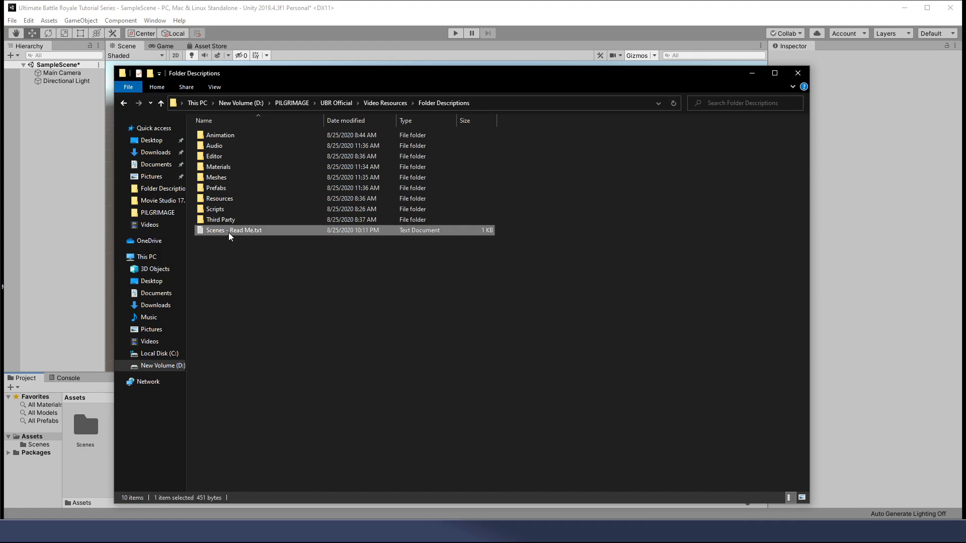
drag(425, 91, 466, 113)
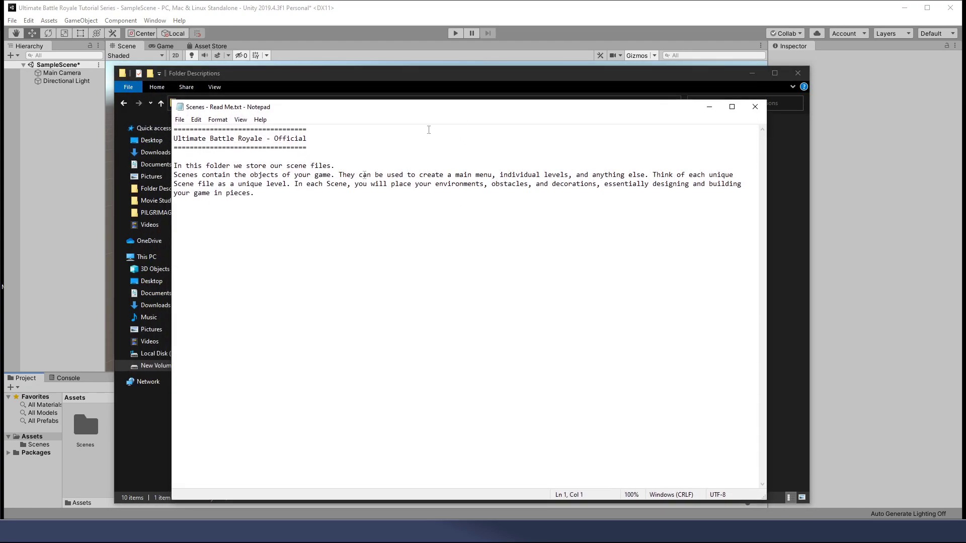
drag(174, 139, 308, 139)
click(330, 140)
click(300, 190)
drag(177, 166, 255, 195)
click(282, 202)
click(755, 106)
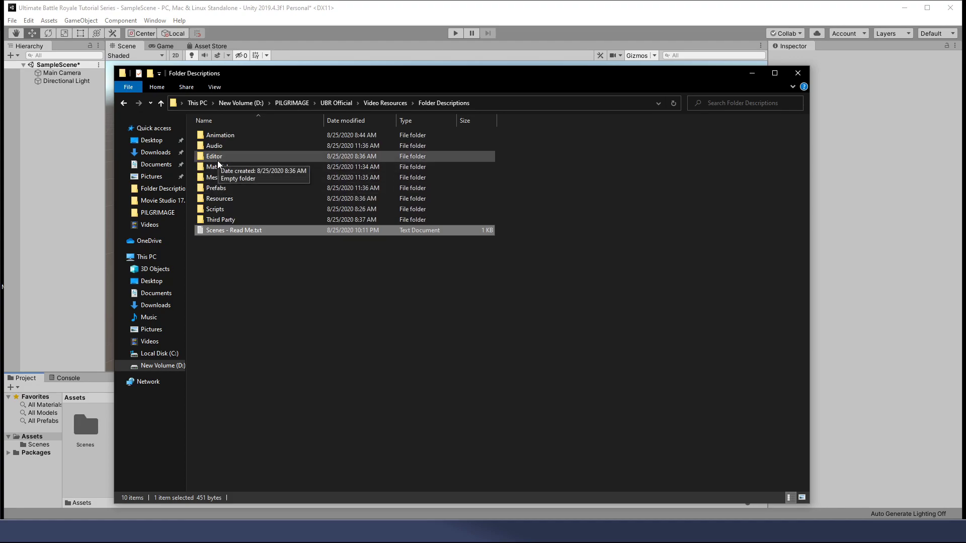
- Browse the Animation folder's Raw FBX, Animation Clips, Animation Controllers and Unity Animations subfolders
click(270, 273)
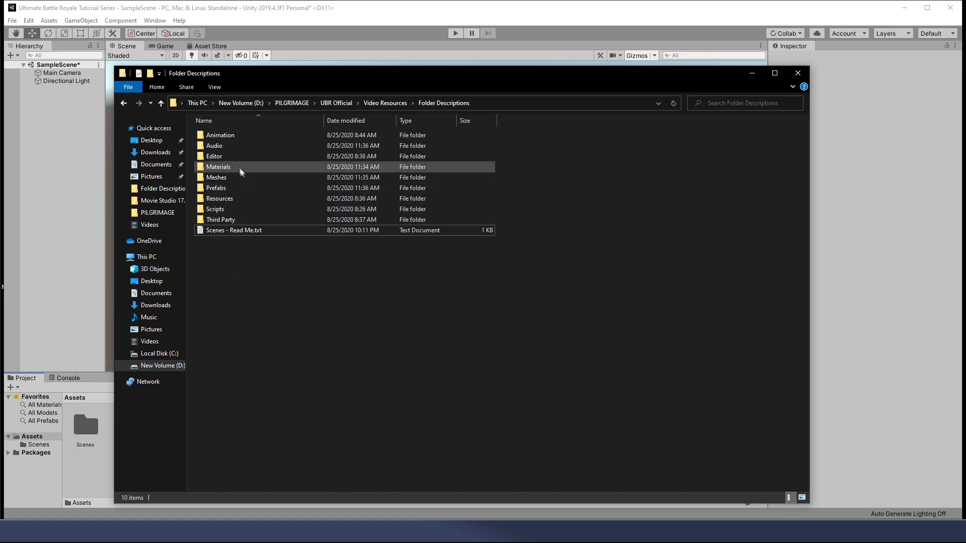
double_click(218, 135)
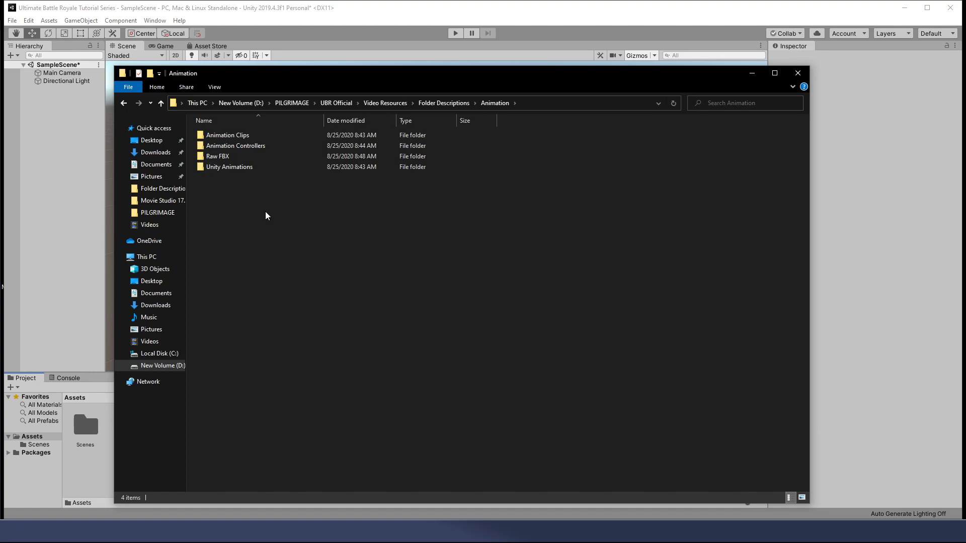
click(216, 157)
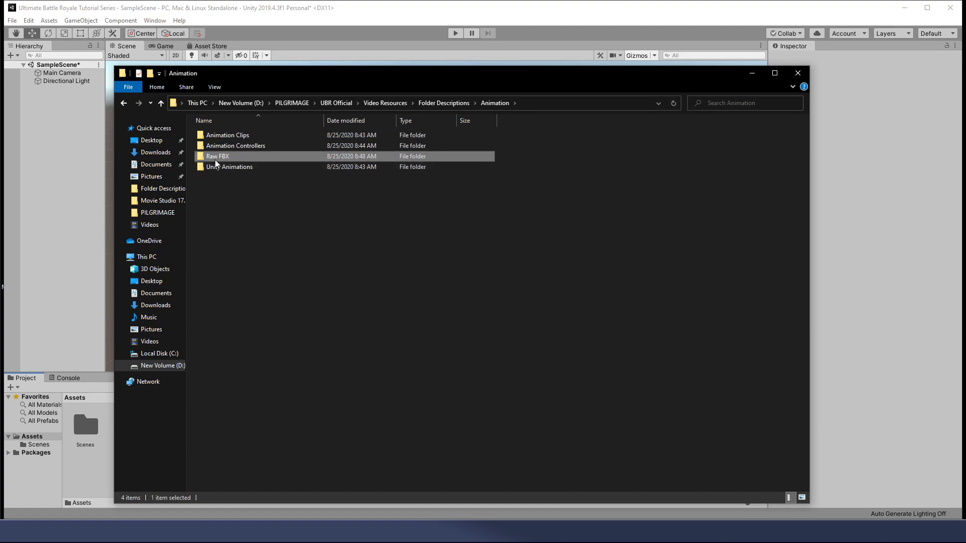
click(233, 135)
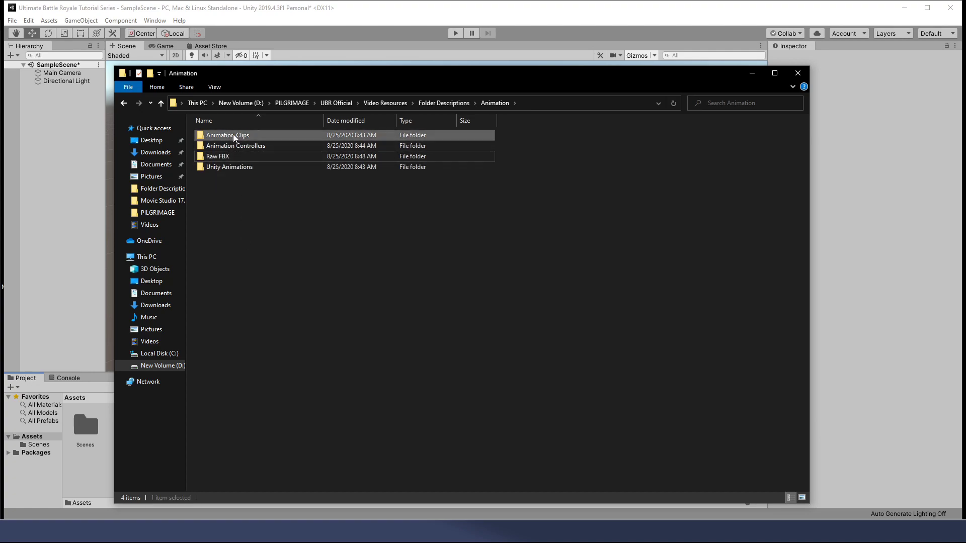
click(257, 145)
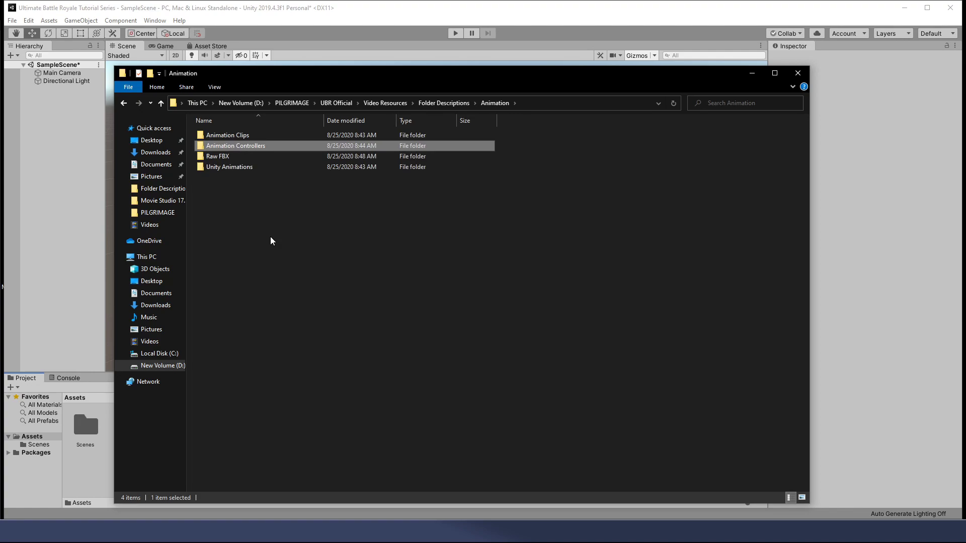
click(218, 157)
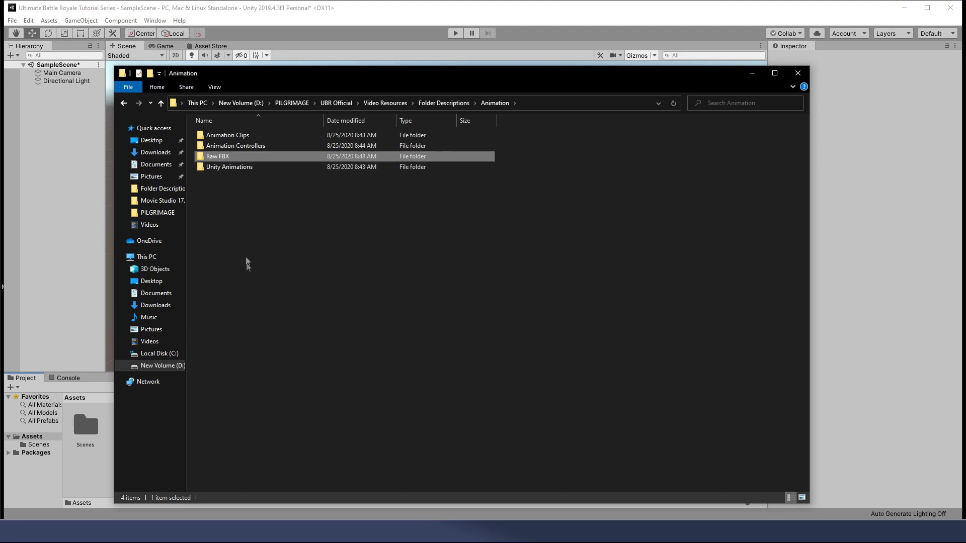
click(230, 171)
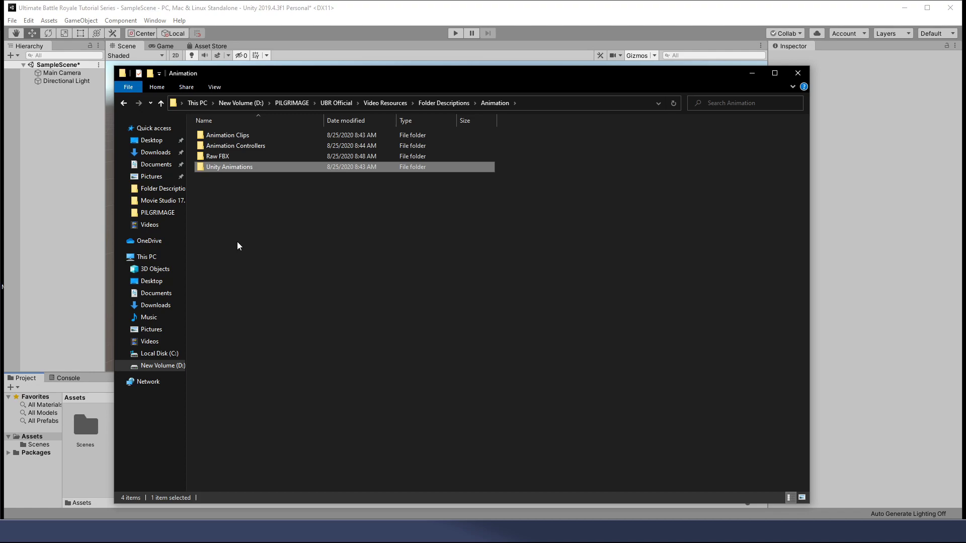
click(437, 104)
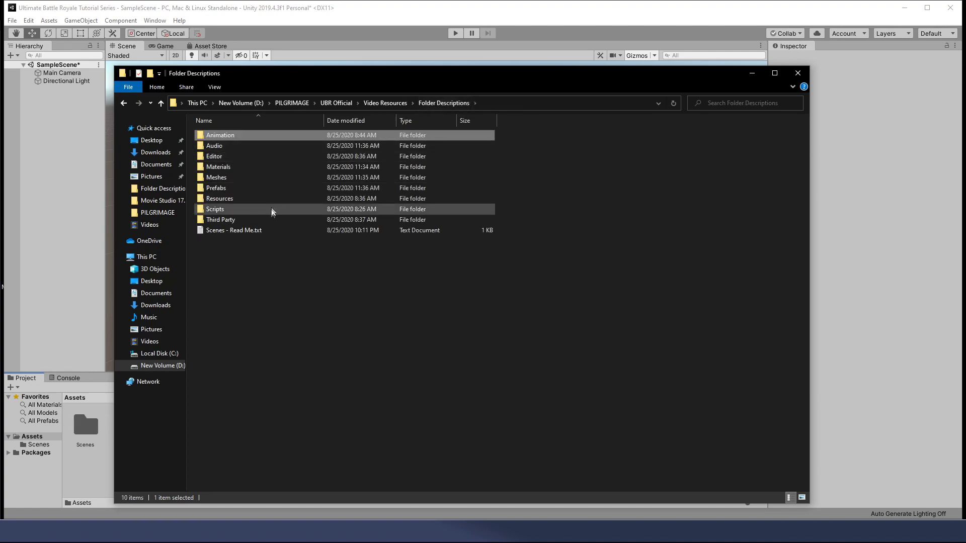
- Look through Audio > Sound Effects > Weapons, then open the empty Editor folder
double_click(214, 145)
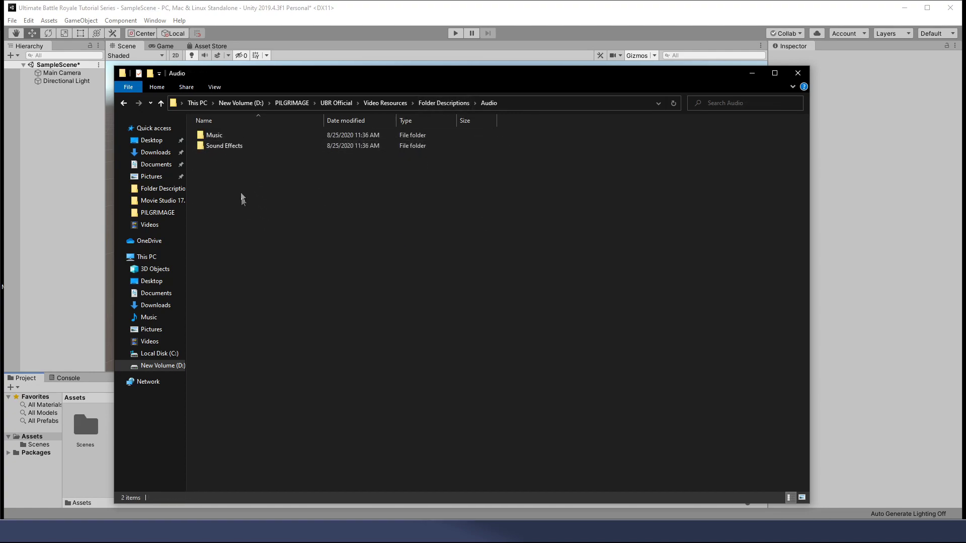
double_click(230, 147)
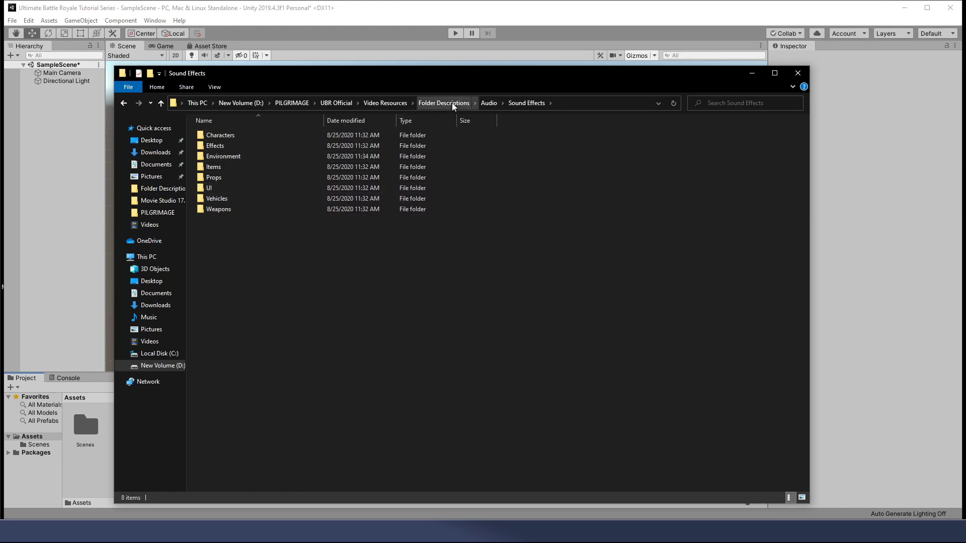
double_click(217, 211)
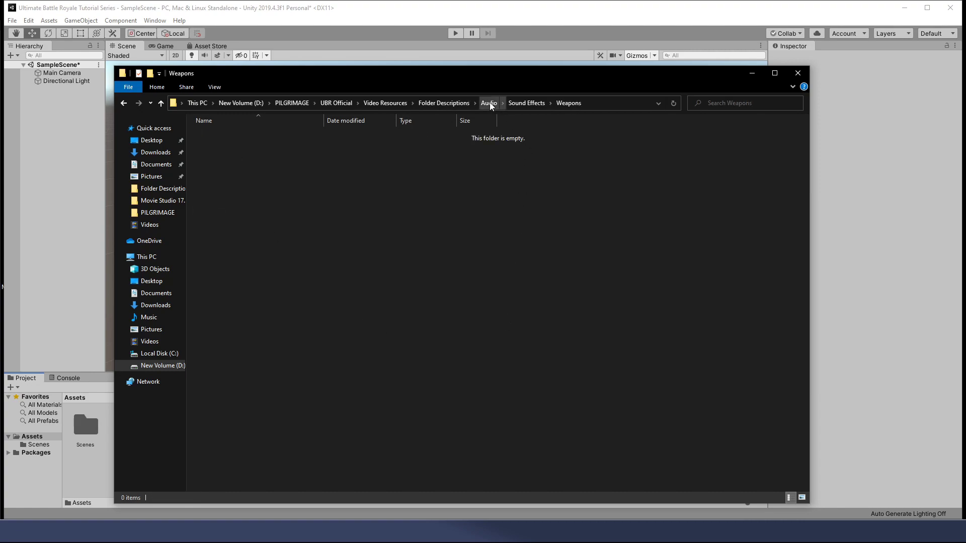
click(446, 103)
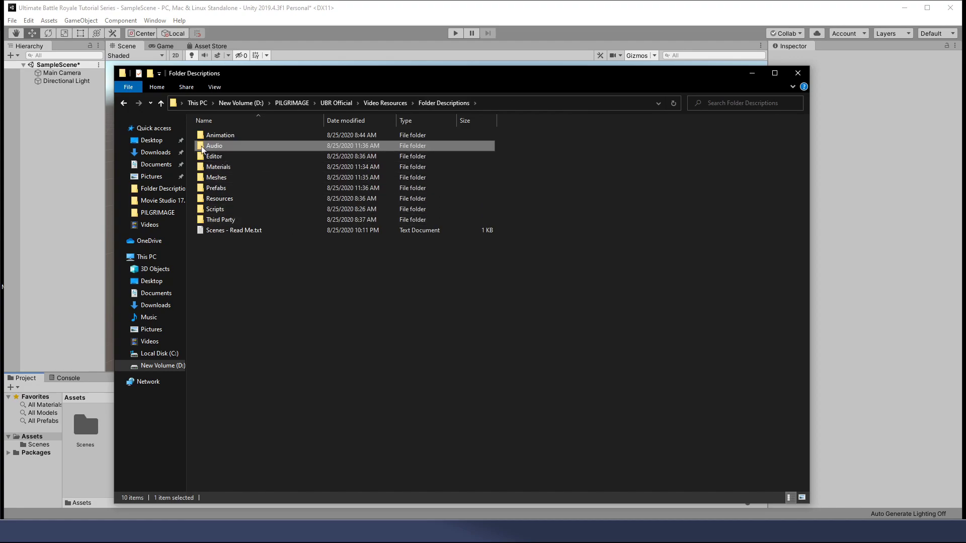
double_click(215, 146)
click(436, 103)
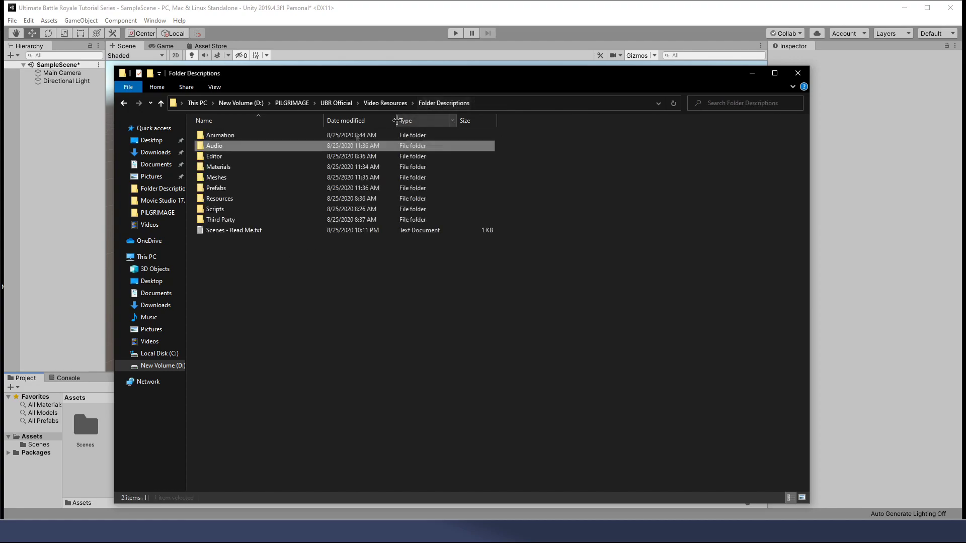
click(213, 158)
double_click(213, 158)
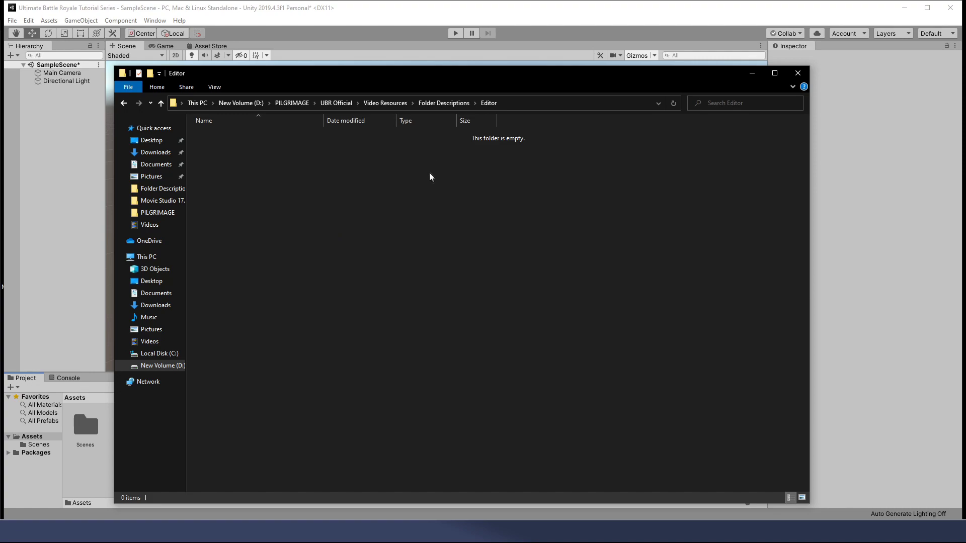
- Inspect Materials and its Textures and empty Characters subfolders, then return to Folder Descriptions
click(450, 104)
double_click(215, 167)
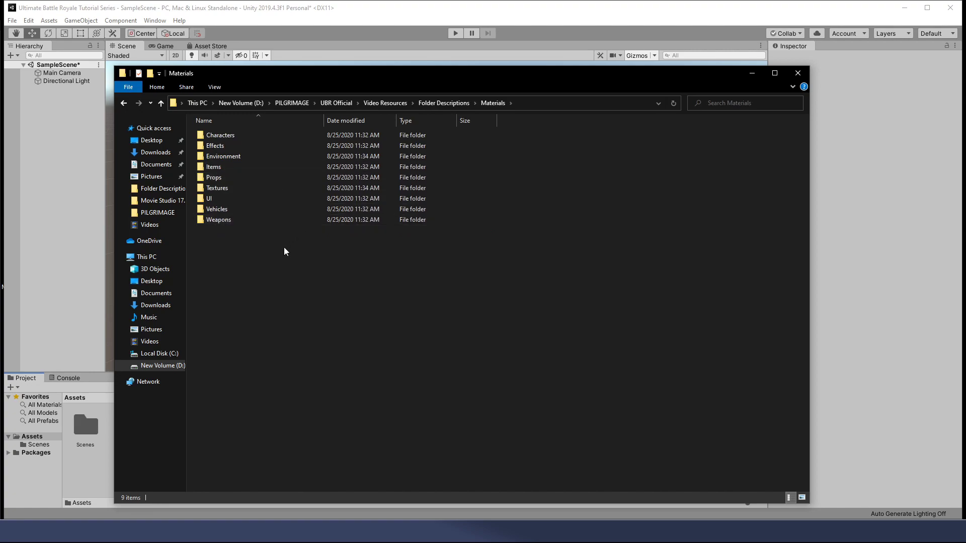
double_click(221, 188)
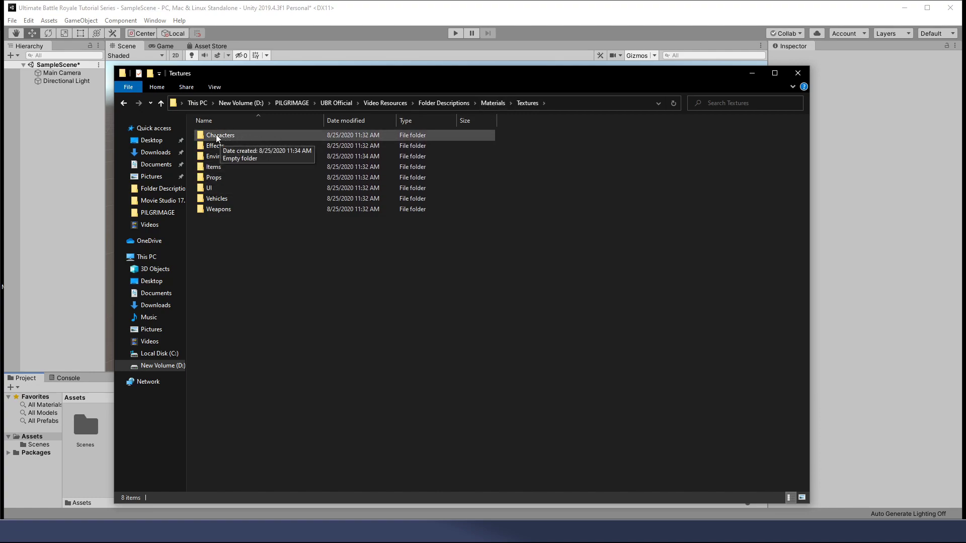
click(494, 104)
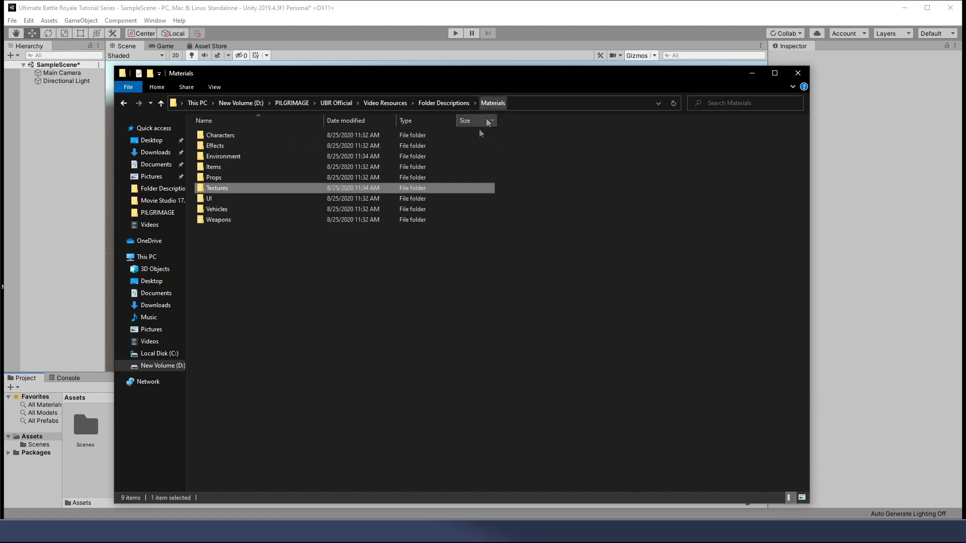
double_click(225, 135)
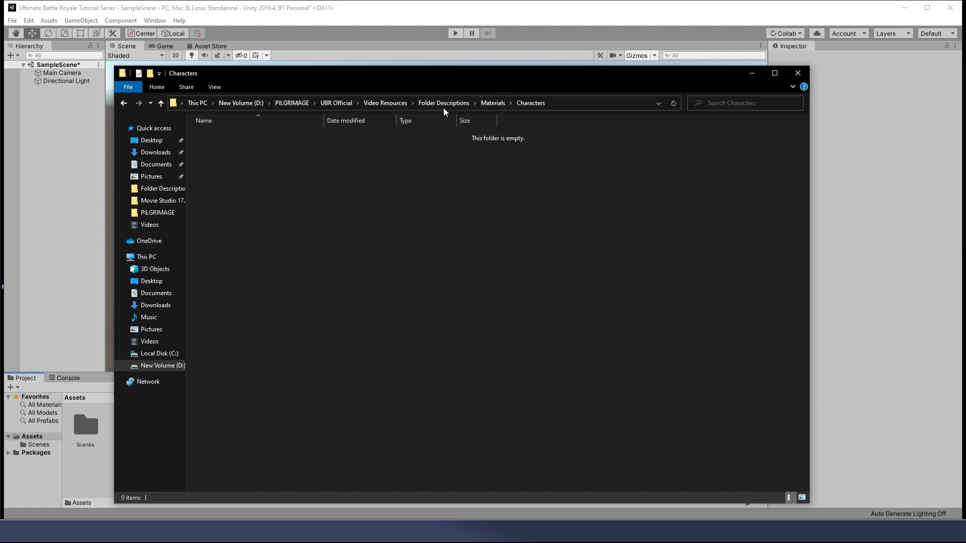
click(487, 104)
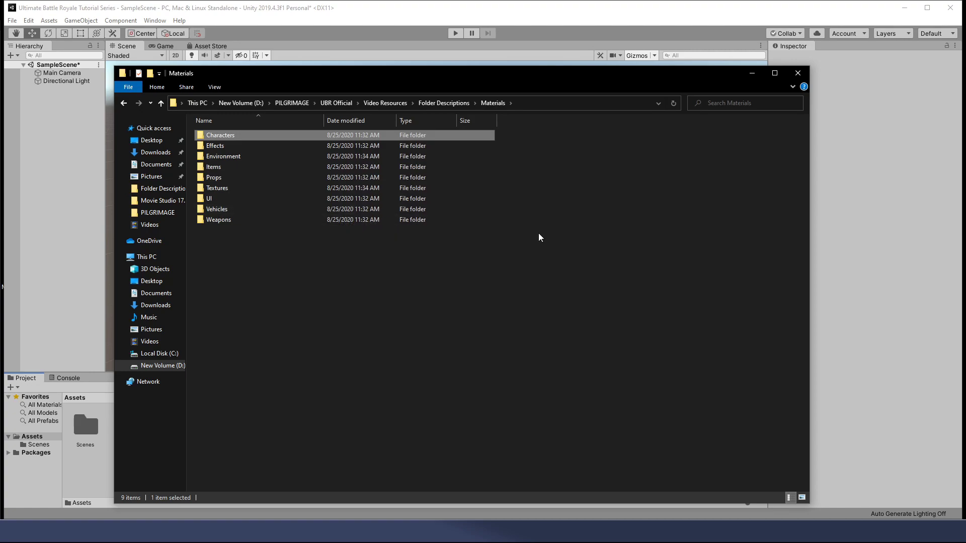
click(440, 103)
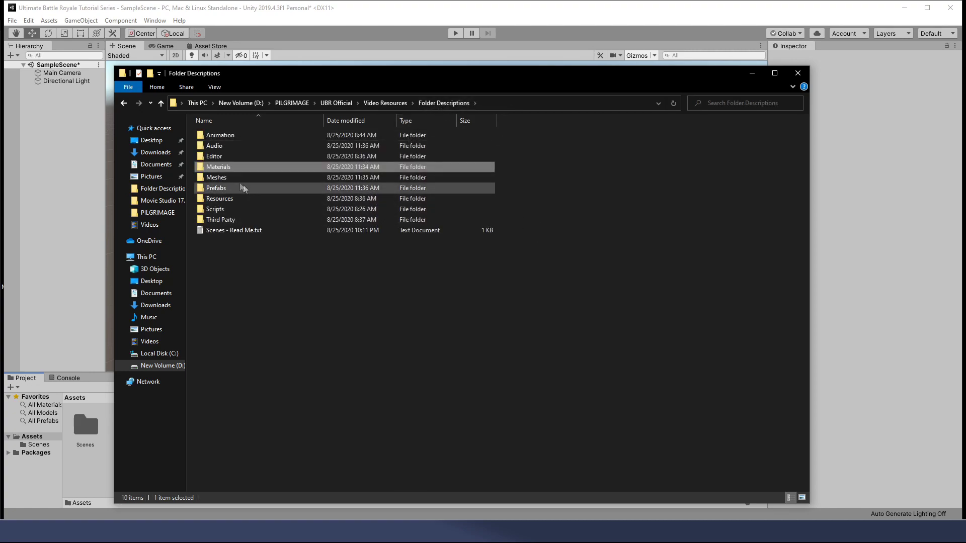
- Compare the Meshes folder's subfolders with those in the Prefabs folder
double_click(224, 178)
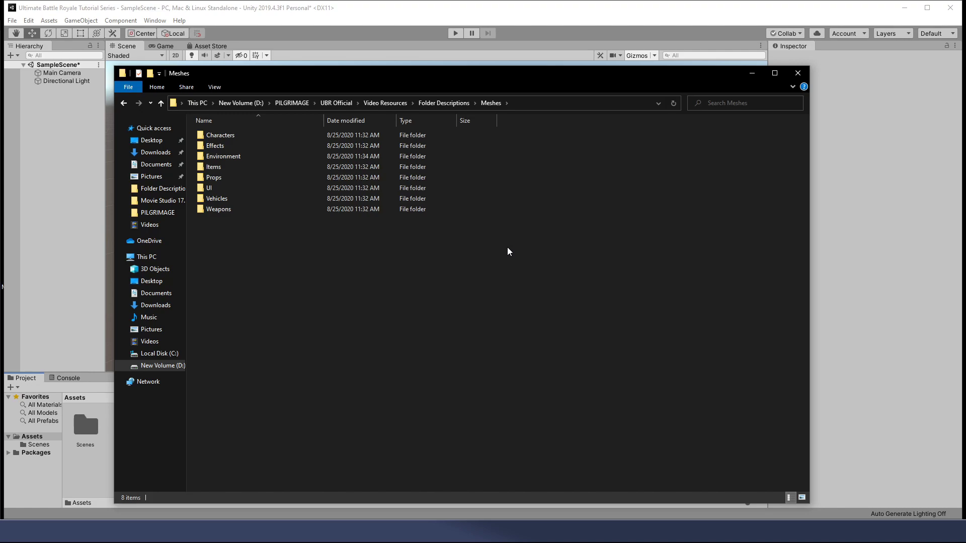
click(438, 103)
double_click(215, 188)
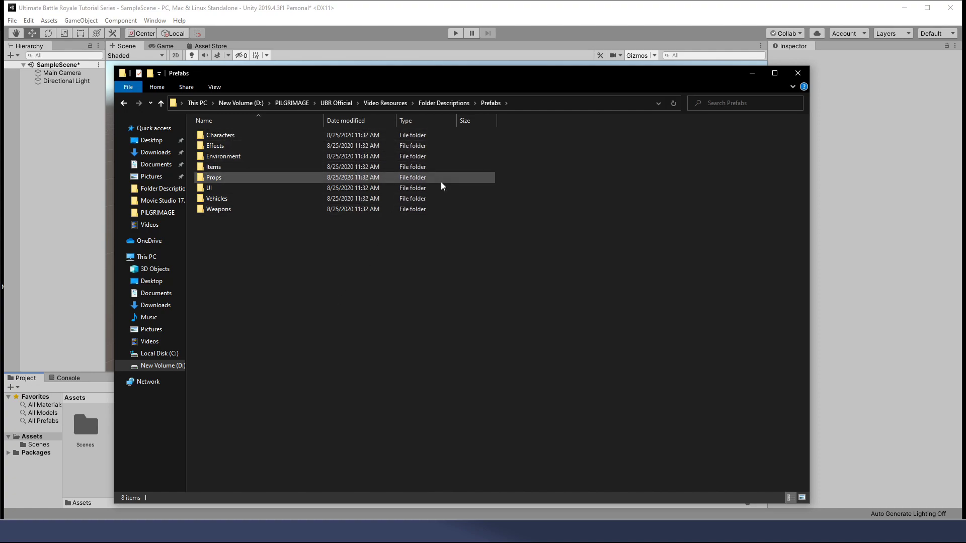
- Check the Resources, Scripts and Third Party folders in turn, finding each empty
click(446, 103)
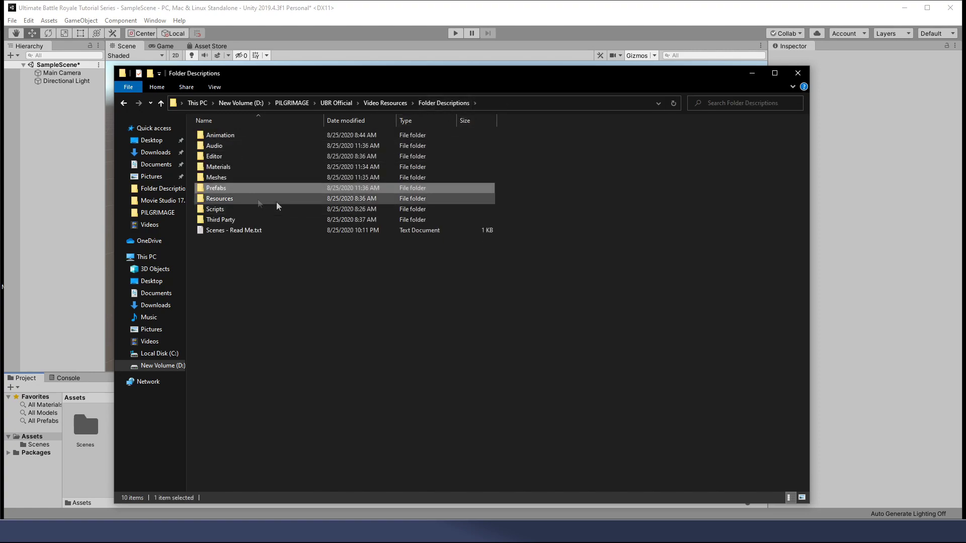
double_click(222, 201)
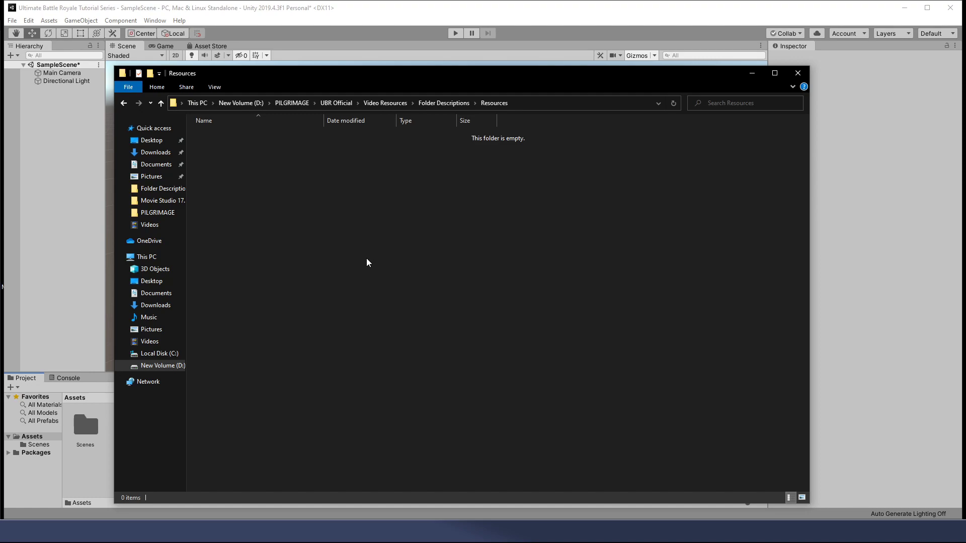
click(433, 103)
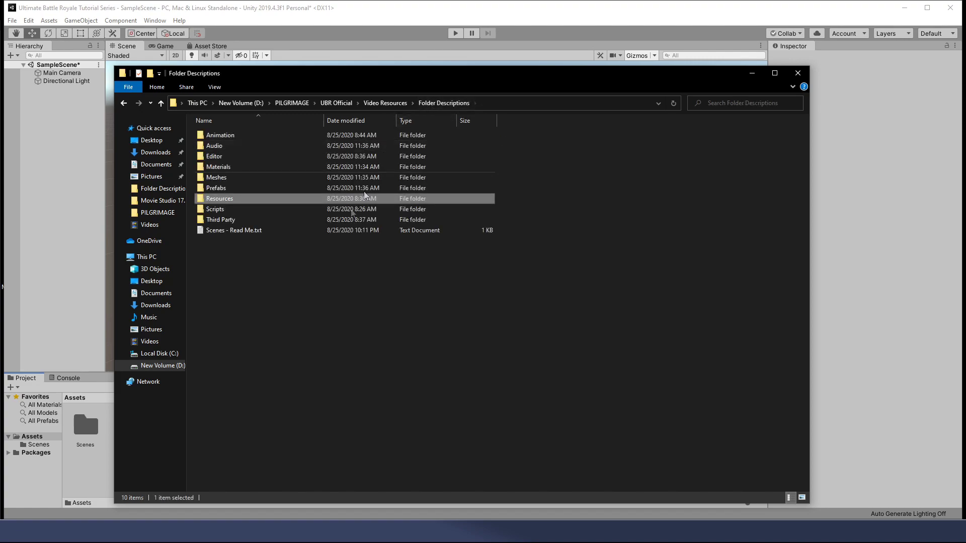
double_click(215, 209)
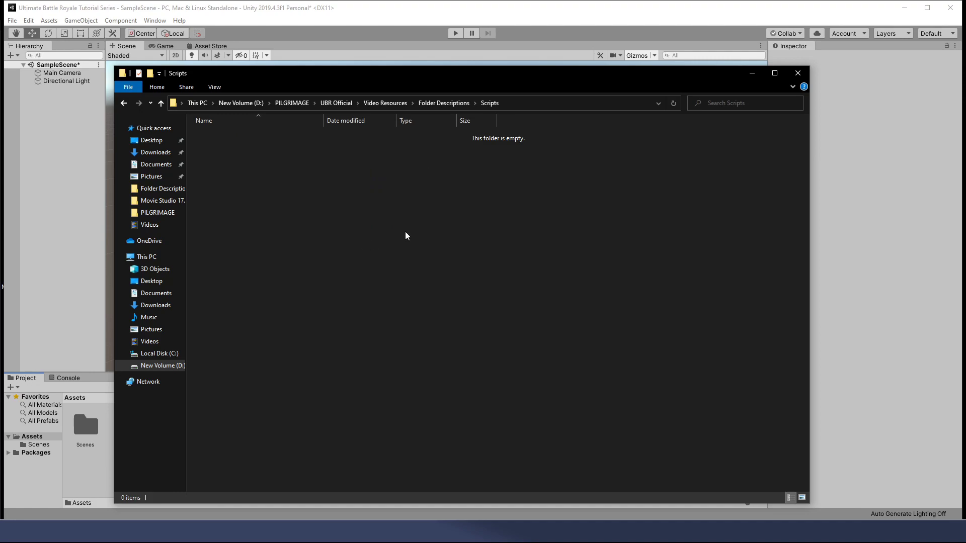
click(442, 103)
double_click(224, 220)
- Go back from Third Party to the Folder Descriptions listing
click(443, 102)
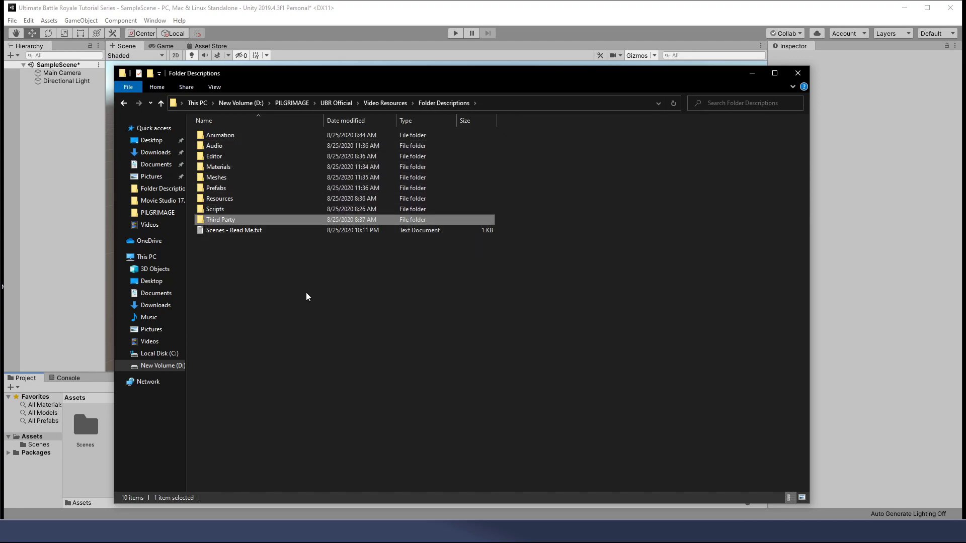
key(alt+F4)
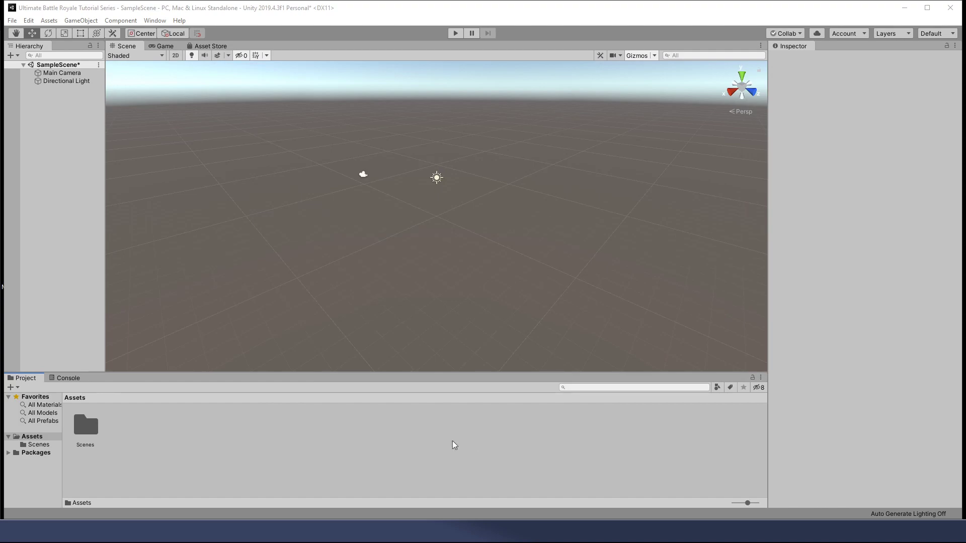
right_click(457, 425)
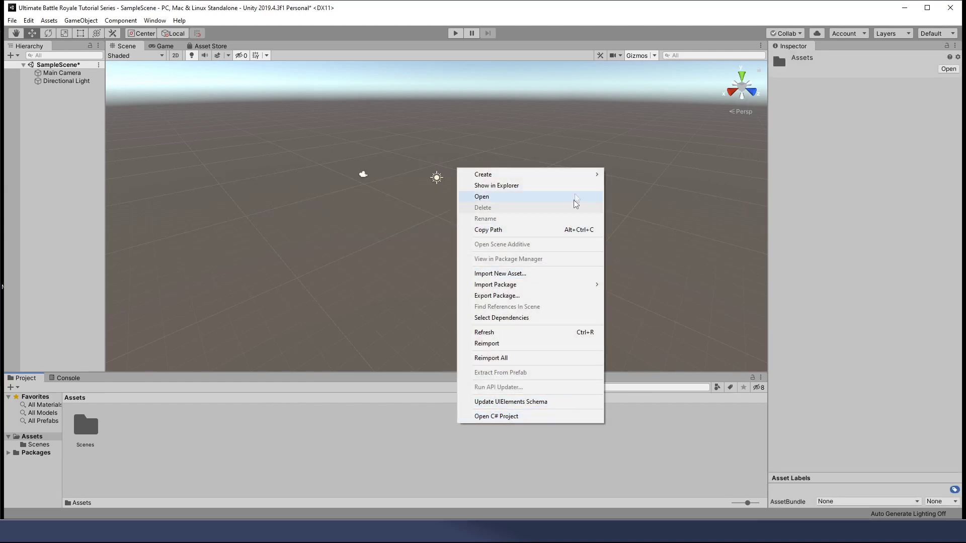
mouse_move(538, 175)
click(628, 154)
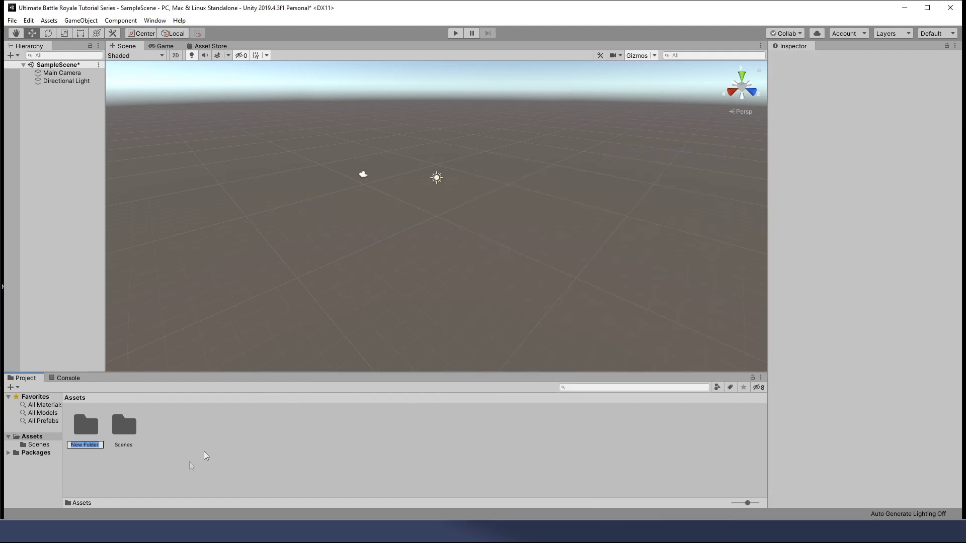
key(Return)
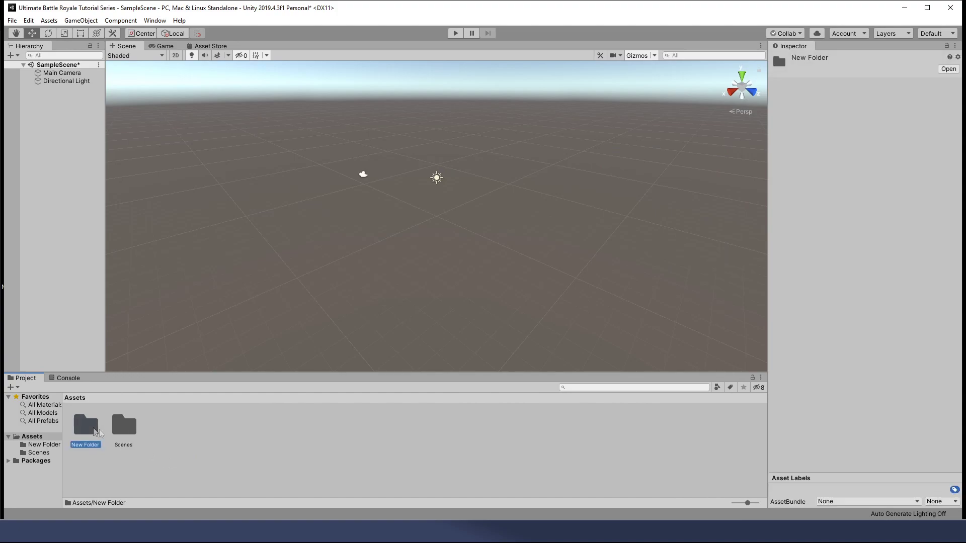
key(Delete)
click(508, 286)
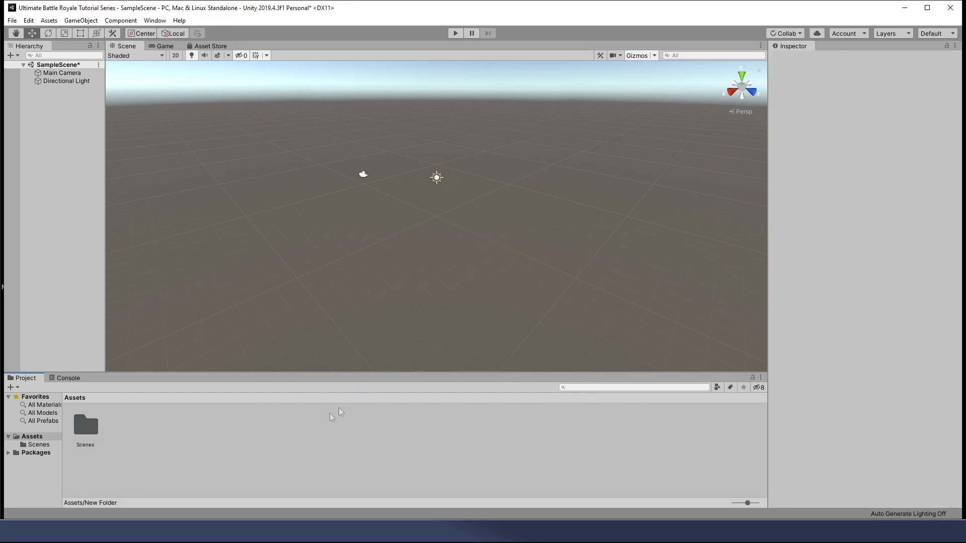
key(alt+Tab)
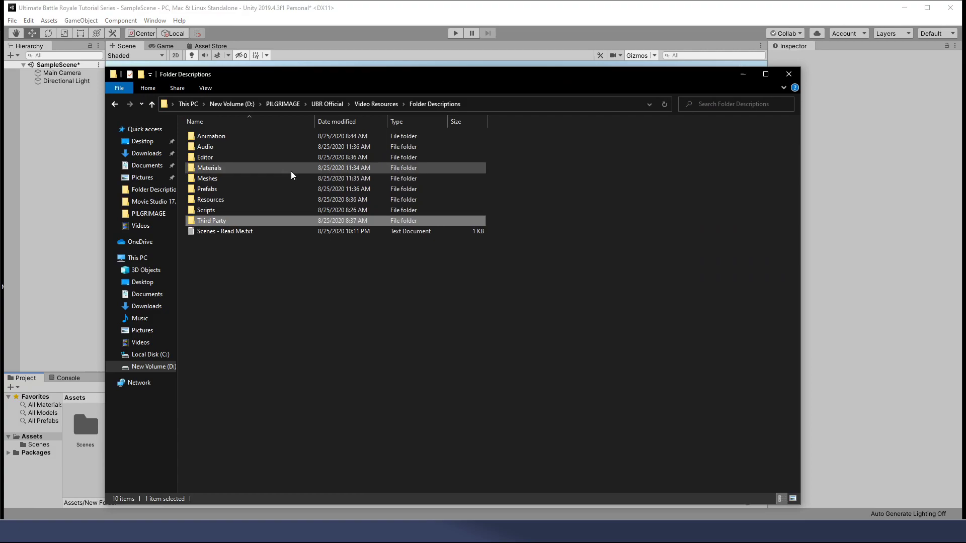
- Drag the nine folders, Animation through Third Party, into Unity's Assets and enlarge the Project panel
shift+click(191, 139)
drag(404, 81, 381, 96)
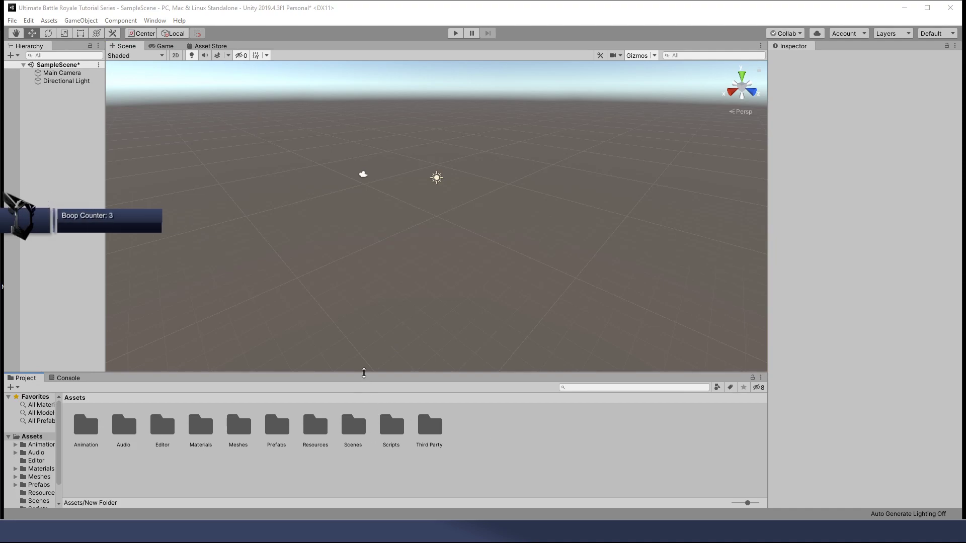
drag(363, 373, 364, 290)
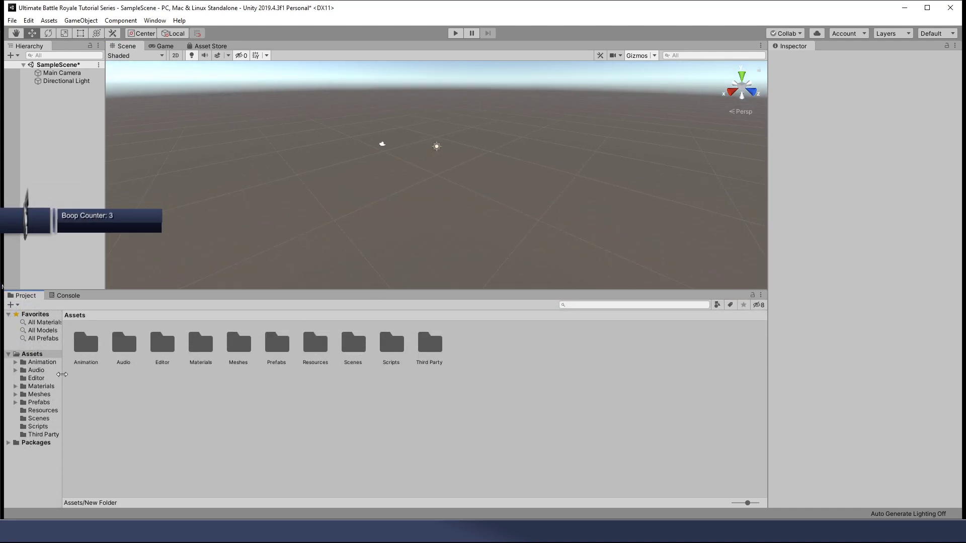
drag(62, 374, 210, 374)
- Expand Animation, Materials and Materials/Textures in the Project tree, then restore the scene view size
click(16, 363)
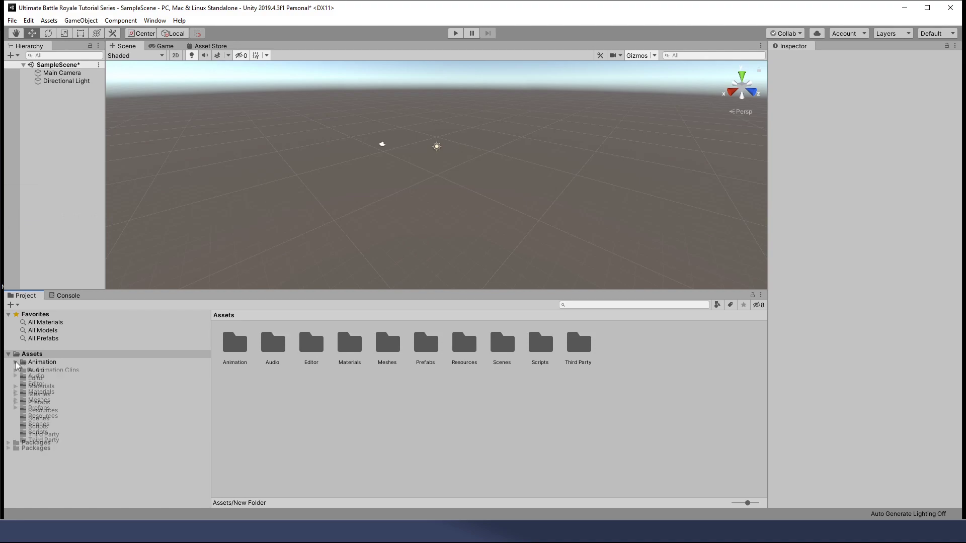
click(16, 418)
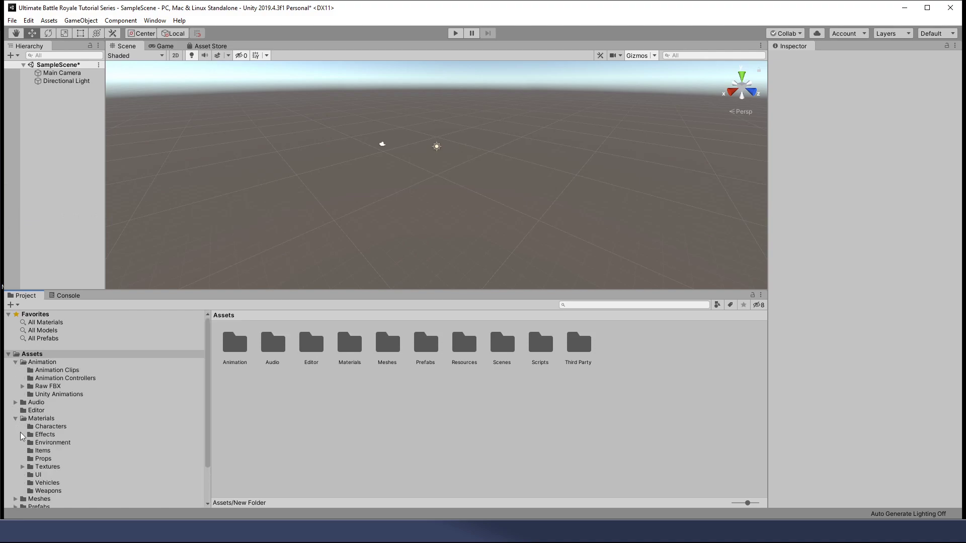
scroll(23, 436, down, 2)
click(23, 437)
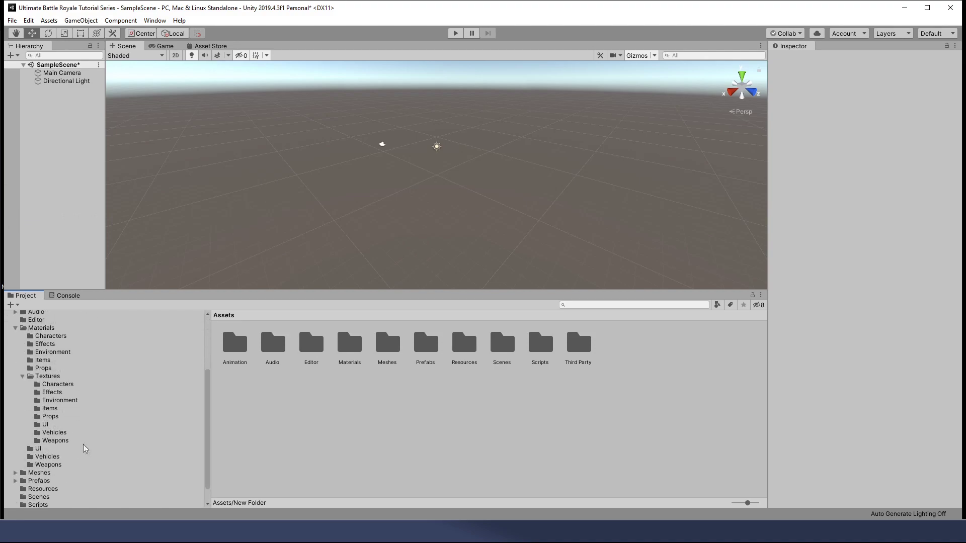
scroll(86, 451, up, 3)
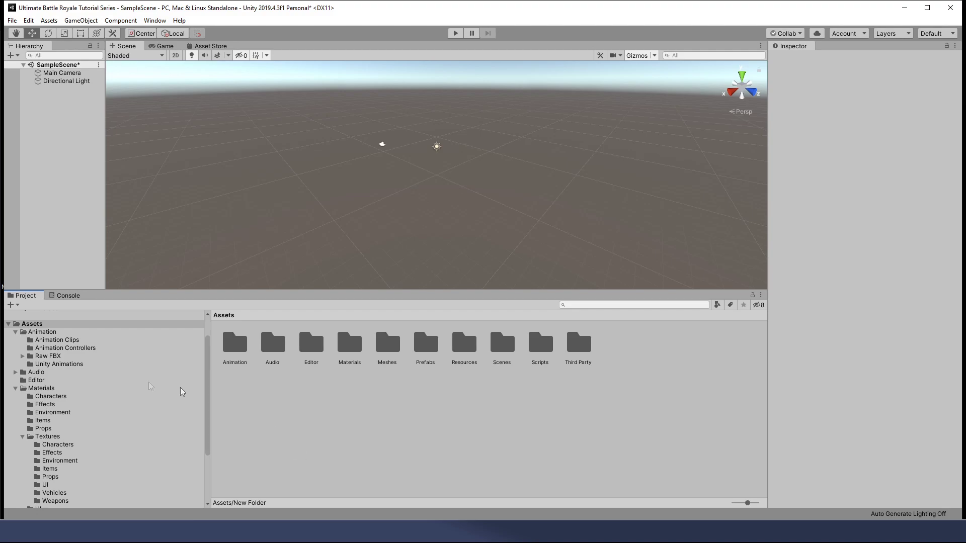
drag(320, 291, 320, 447)
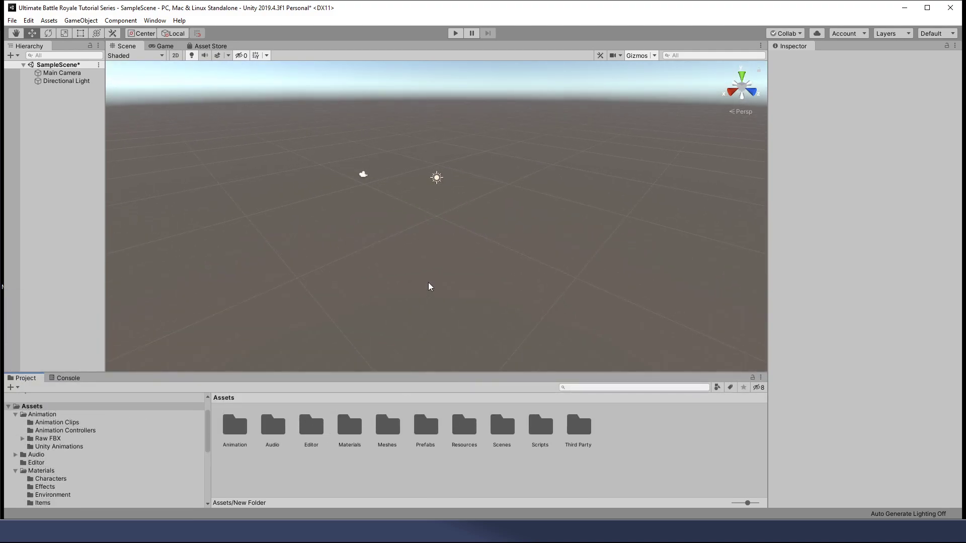